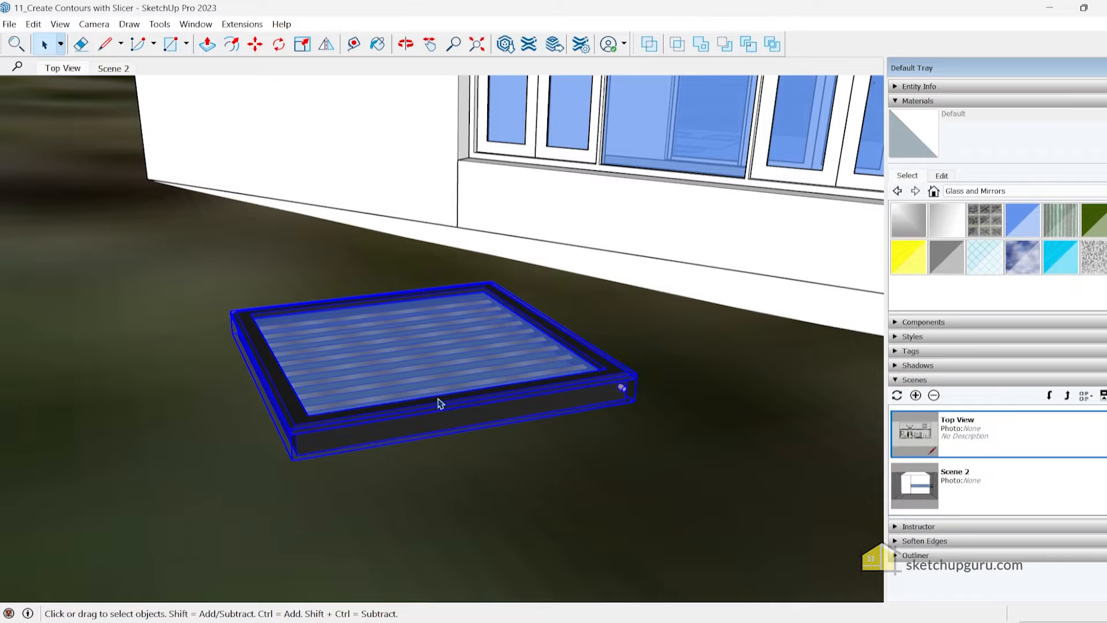
# Start Make/Edit Snaps on the solar panel component beside the house
pyautogui.doubleClick(430, 411)
pyautogui.moveTo(414, 426); pyautogui.dragTo(426, 316, button='middle')
pyautogui.rightClick(420, 353)
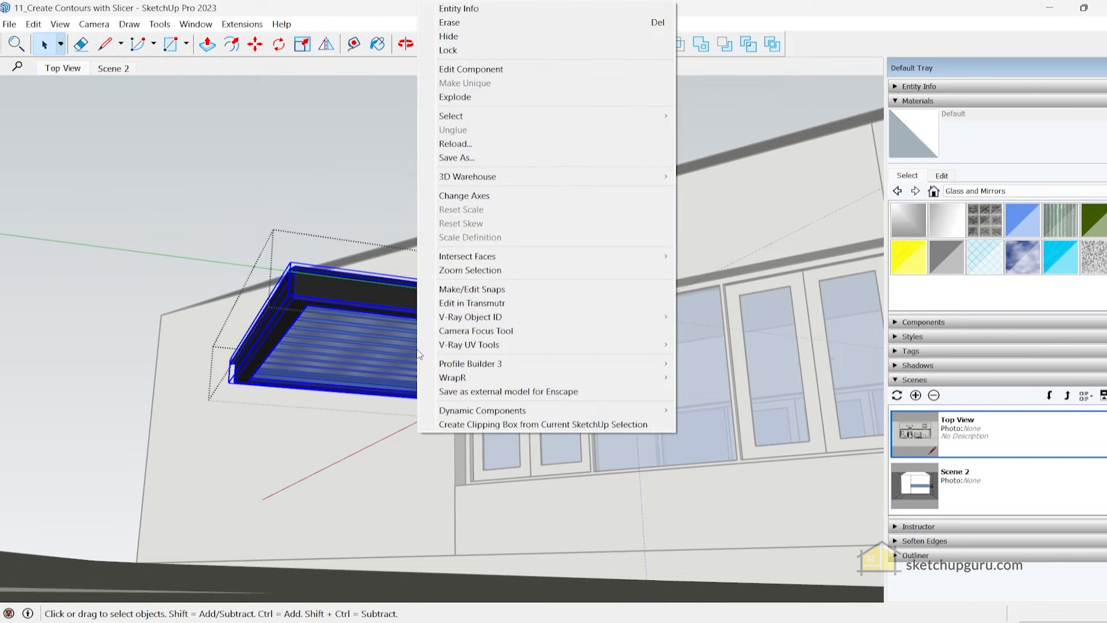
pyautogui.click(502, 292)
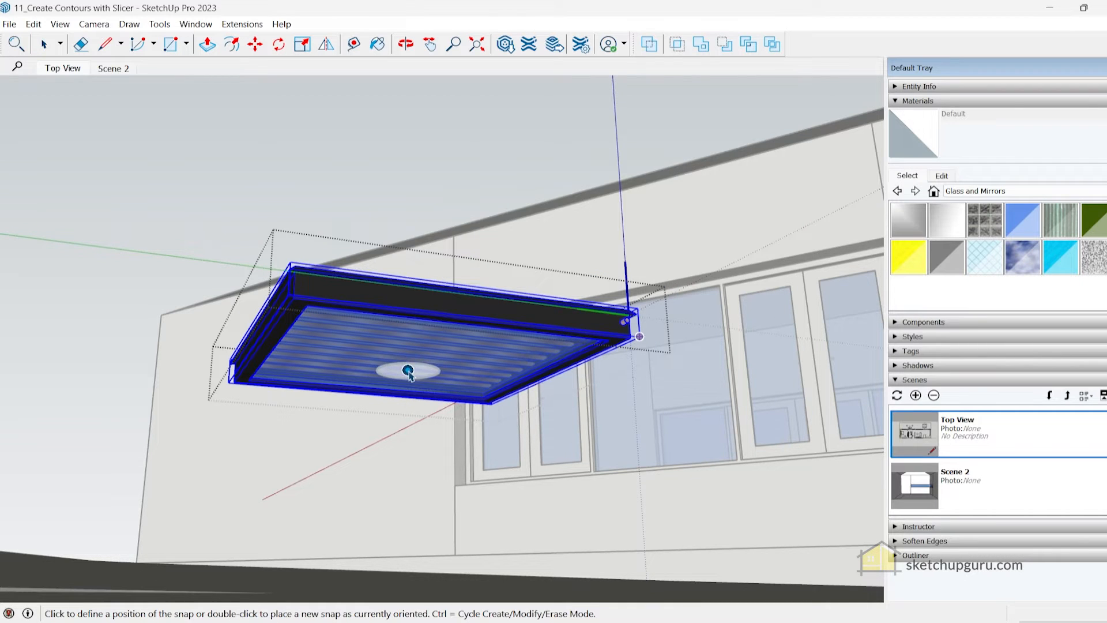
# Place a snap at the centre of the solar panel's underside, using the frame's edge midpoints as references
pyautogui.scroll(3, 408, 371)
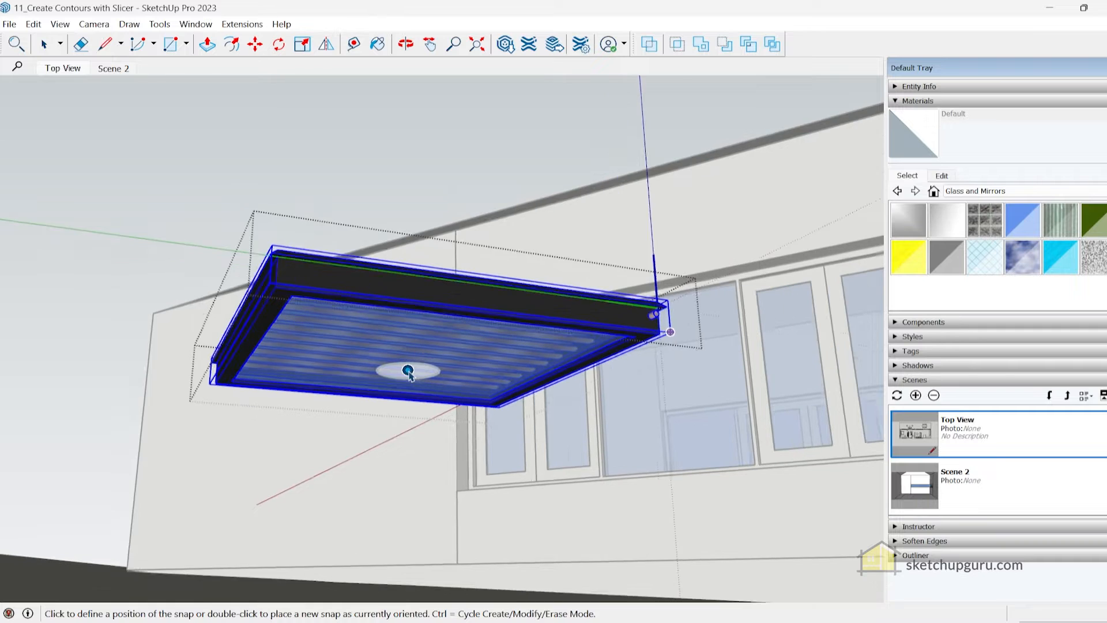
pyautogui.moveTo(408, 370); pyautogui.dragTo(465, 198, button='middle')
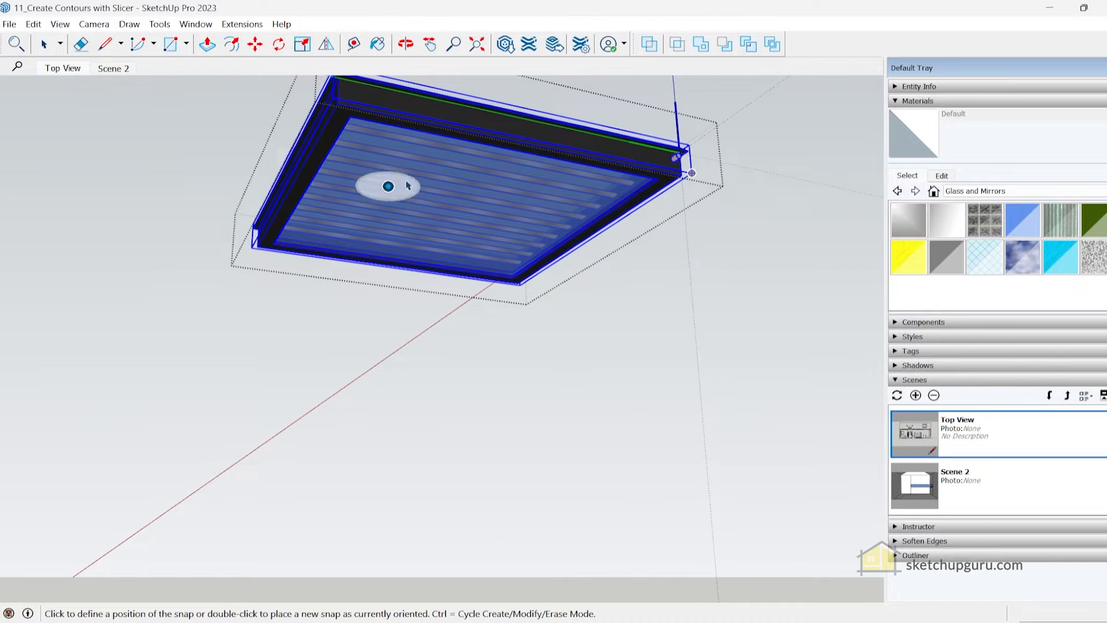
pyautogui.scroll(3, 241, 172)
pyautogui.click(225, 205)
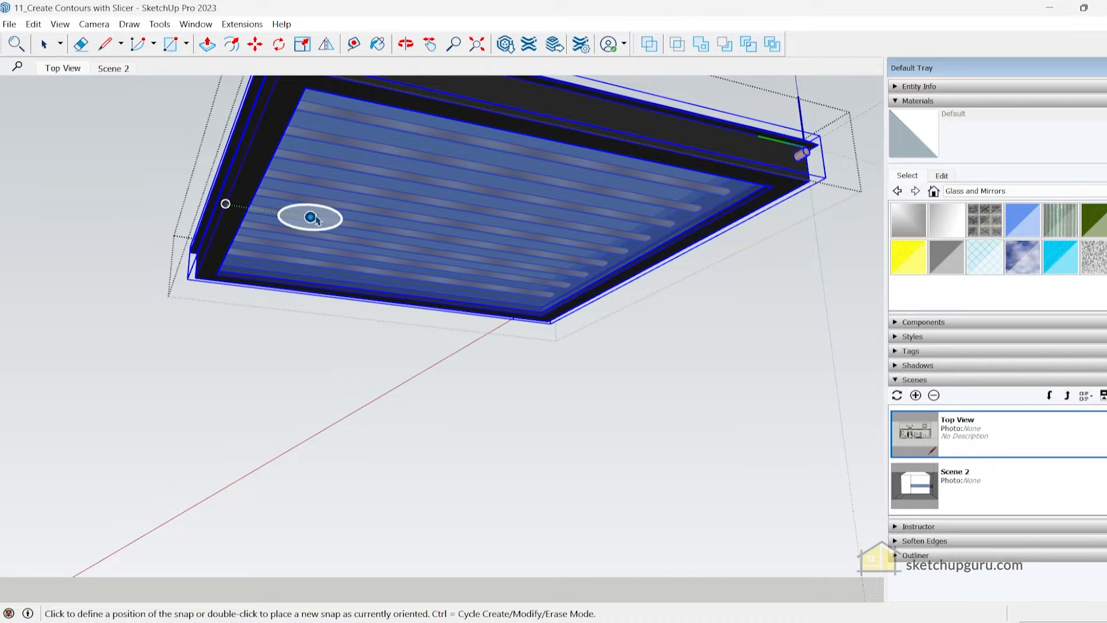
pyautogui.scroll(-2, 350, 225)
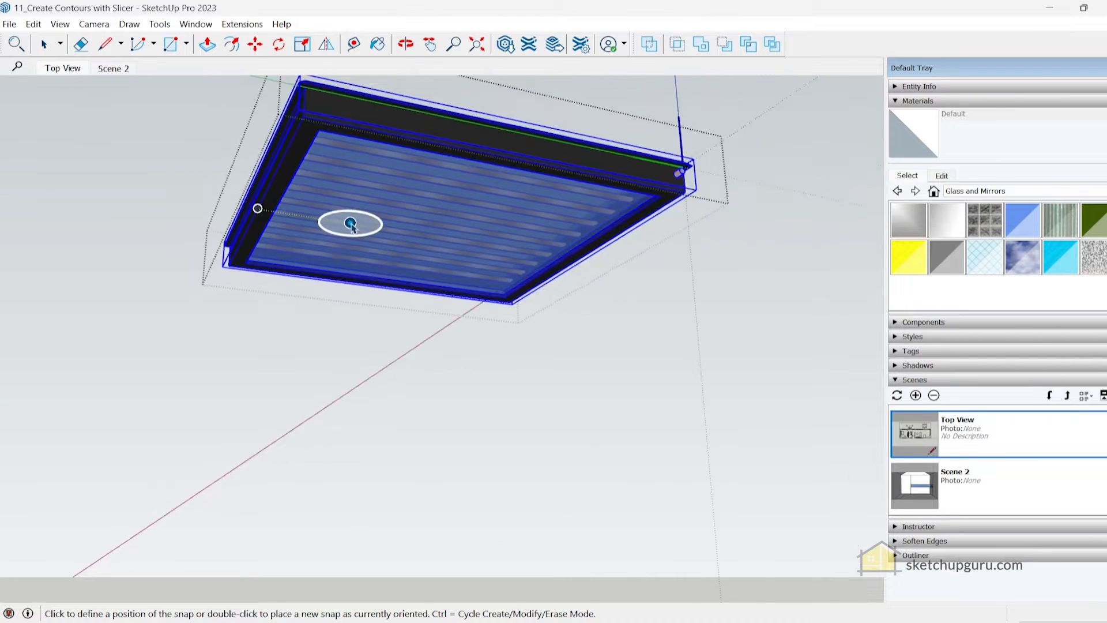
pyautogui.doubleClick(512, 157)
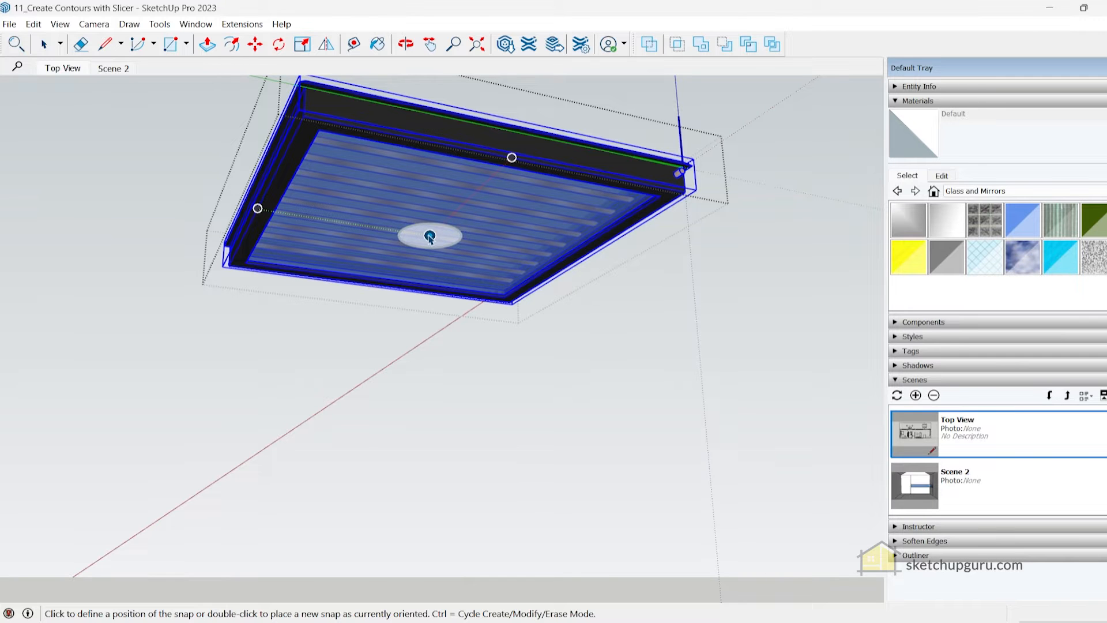
pyautogui.moveTo(499, 300); pyautogui.dragTo(505, 338, button='middle')
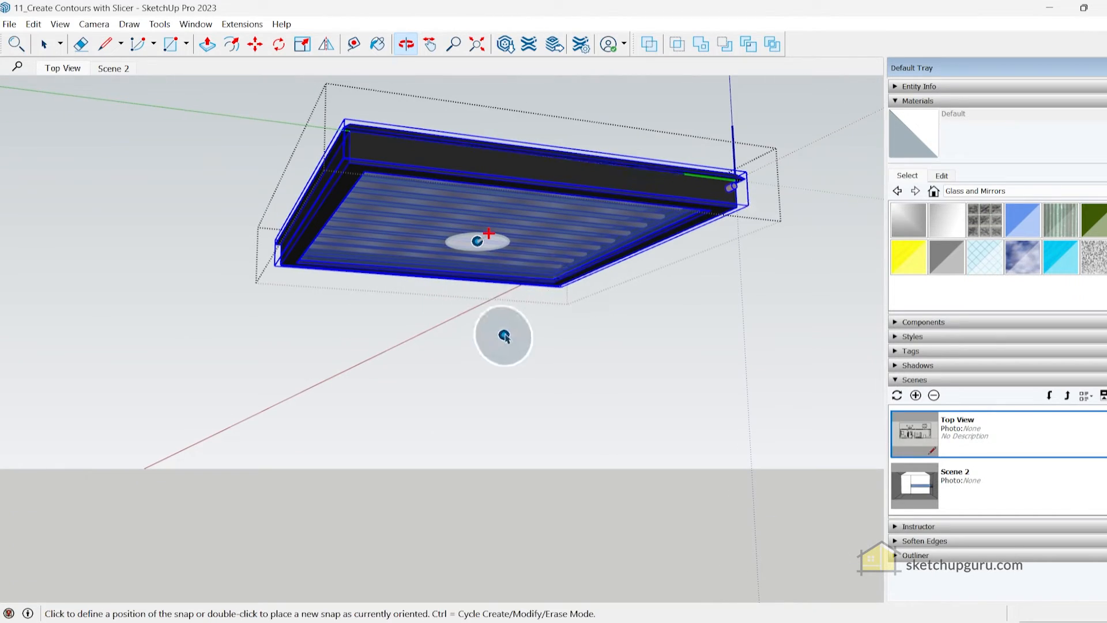
pyautogui.press('space')
pyautogui.click(497, 312)
# Move the solar panel by its underside snap onto the front roof slope, near the end of the house
pyautogui.click(528, 224)
pyautogui.press('m')
pyautogui.moveTo(488, 241); pyautogui.dragTo(512, 279, button='middle')
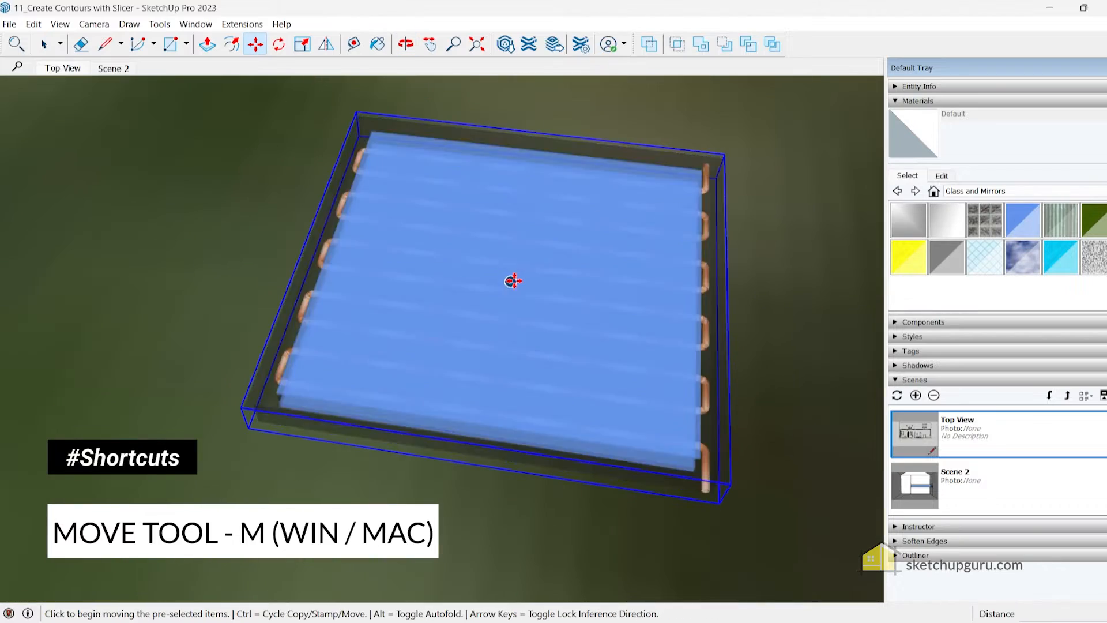
pyautogui.scroll(-5, 514, 280)
pyautogui.moveTo(473, 335); pyautogui.dragTo(457, 267, button='middle')
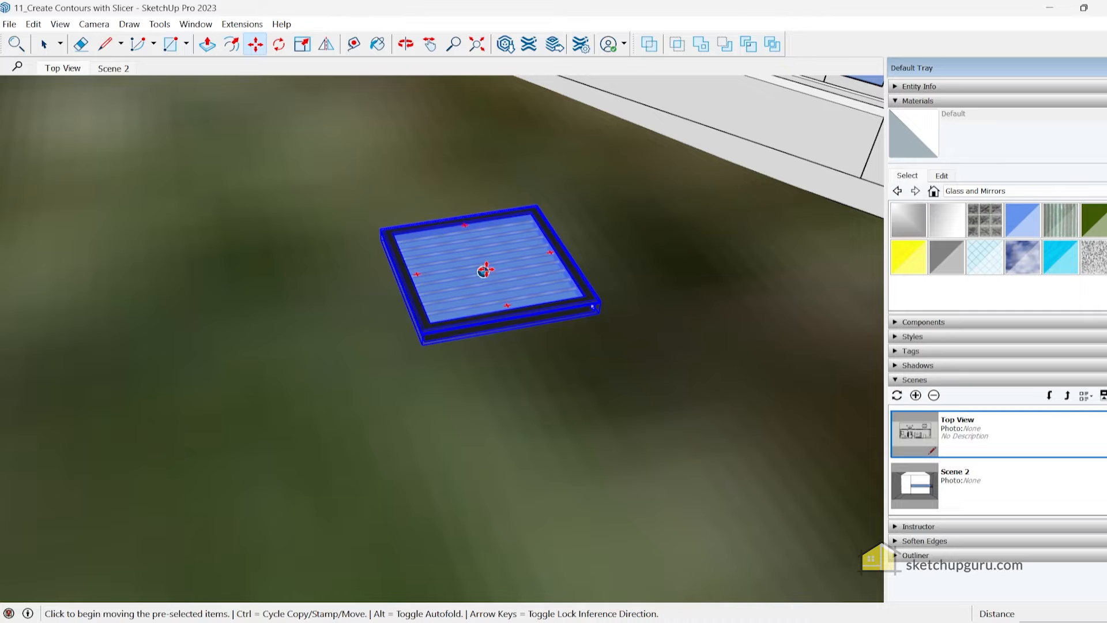
pyautogui.click(484, 270)
pyautogui.scroll(-6, 473, 300)
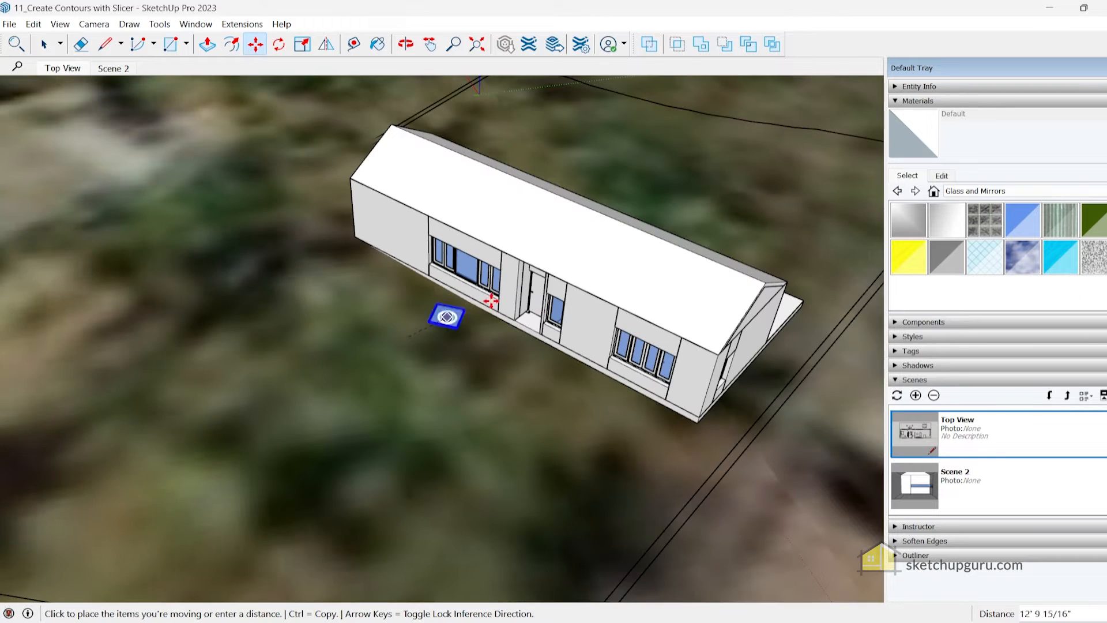
pyautogui.scroll(2, 575, 241)
pyautogui.scroll(-3, 586, 251)
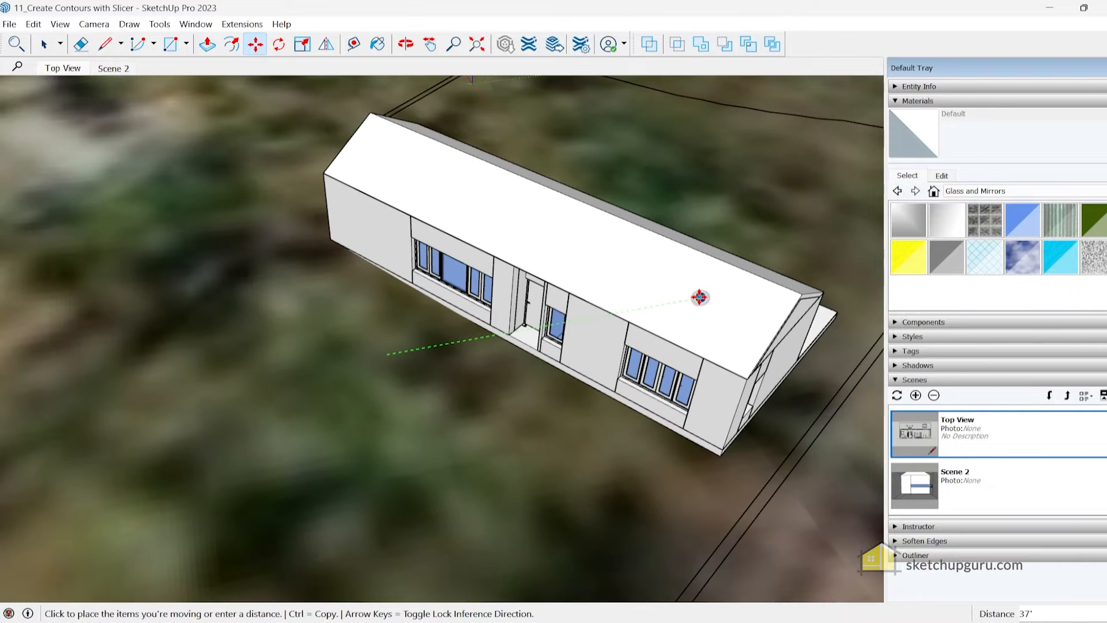
pyautogui.click(402, 166)
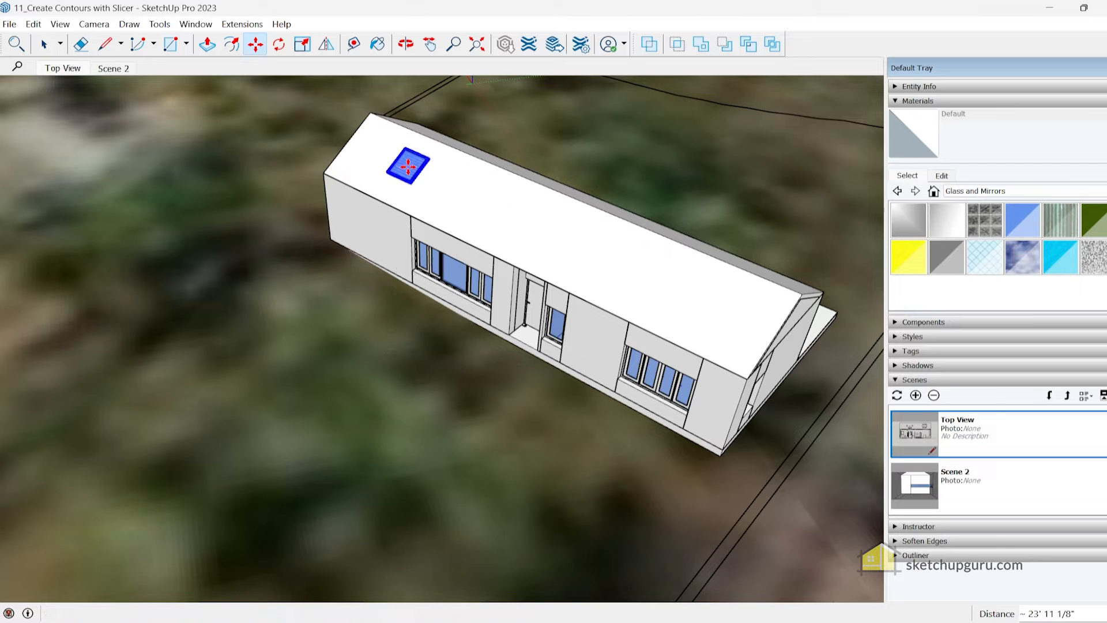
pyautogui.scroll(3, 485, 194)
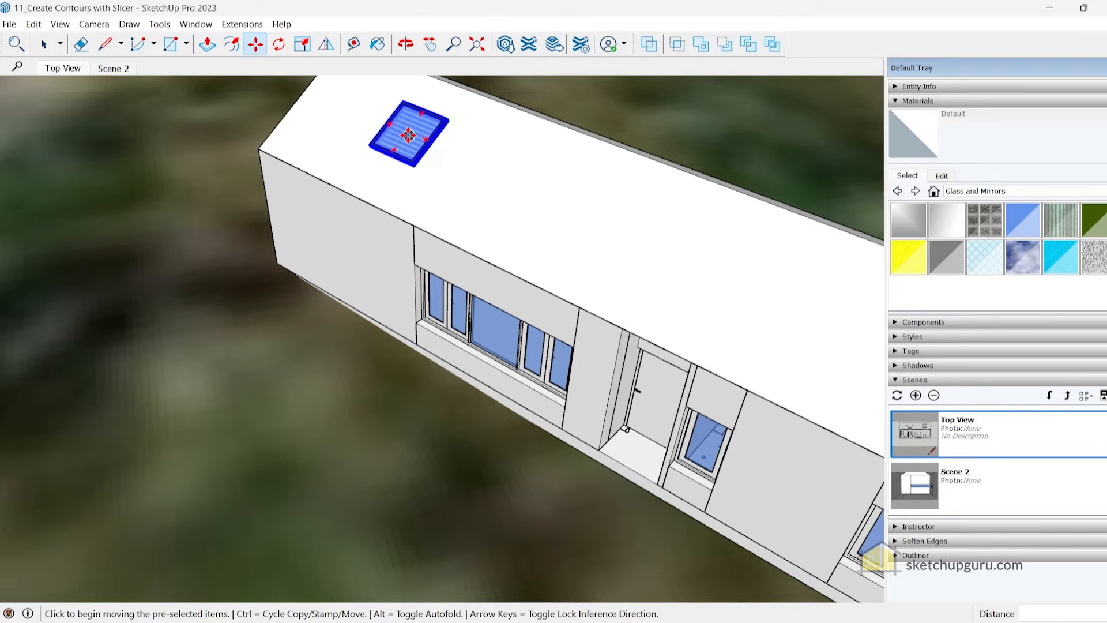
pyautogui.click(409, 134)
pyautogui.press('ctrl')
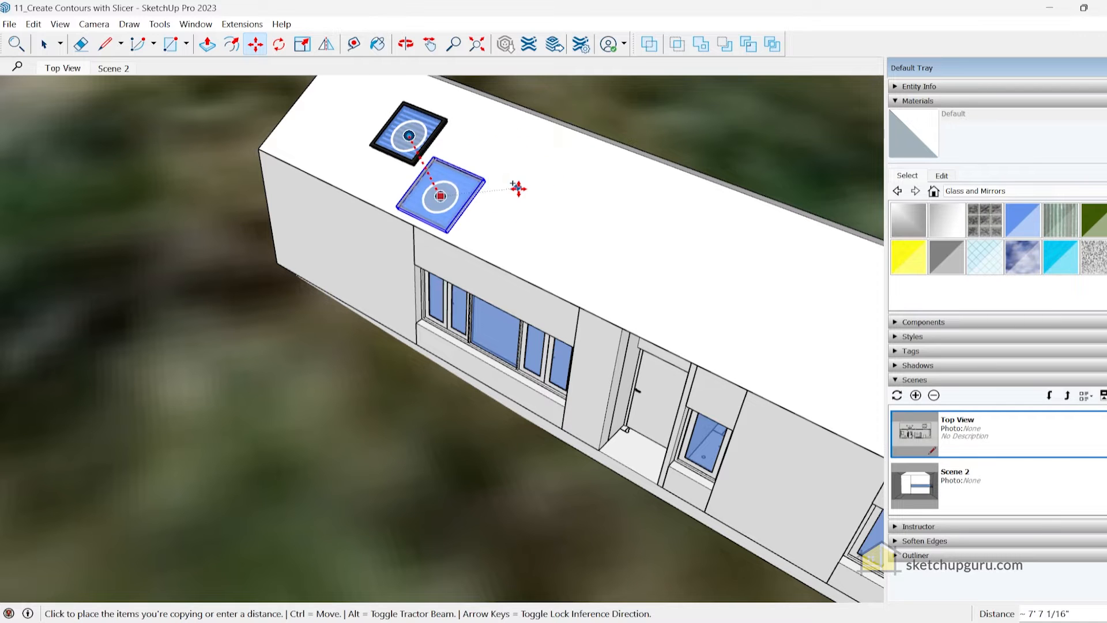
pyautogui.press('Escape')
# Relocate the drawing axes to the roof's eave corner and align them with the house
pyautogui.moveTo(438, 162); pyautogui.dragTo(833, 149, button='middle')
pyautogui.press('space')
pyautogui.click(576, 357)
pyautogui.scroll(3, 353, 225)
pyautogui.moveTo(353, 225); pyautogui.dragTo(534, 217, button='middle')
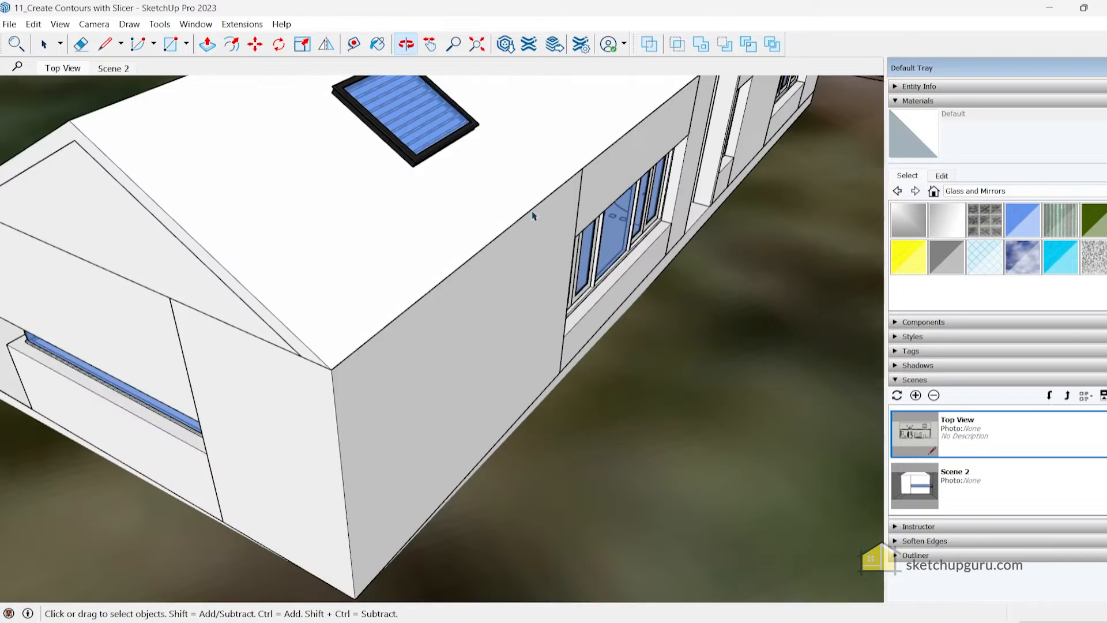
pyautogui.scroll(-3, 502, 206)
pyautogui.click(166, 26)
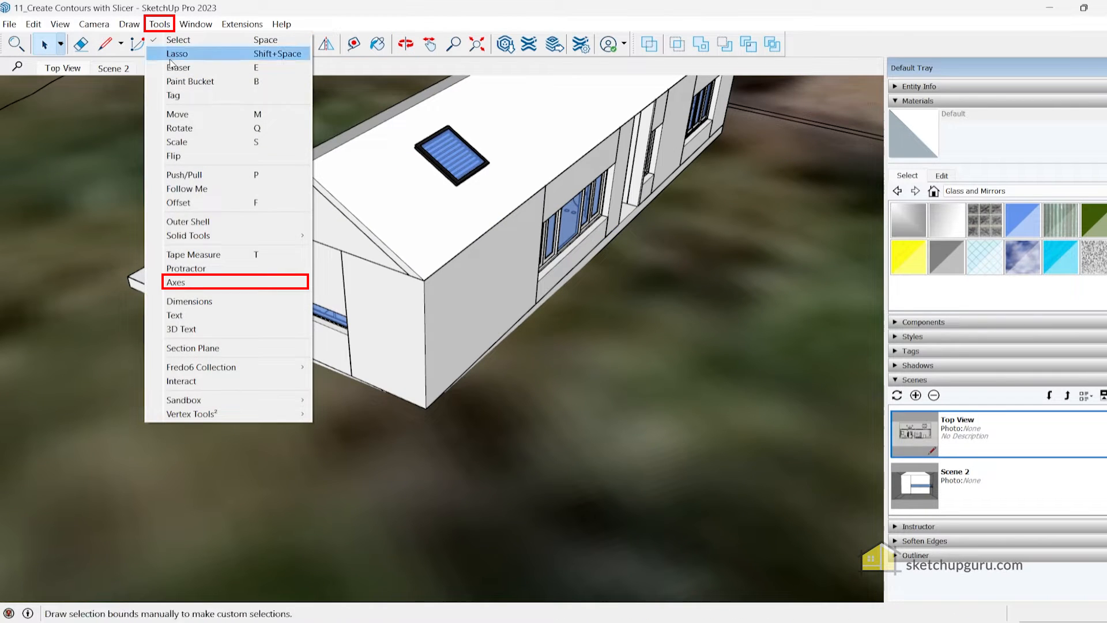
pyautogui.click(173, 348)
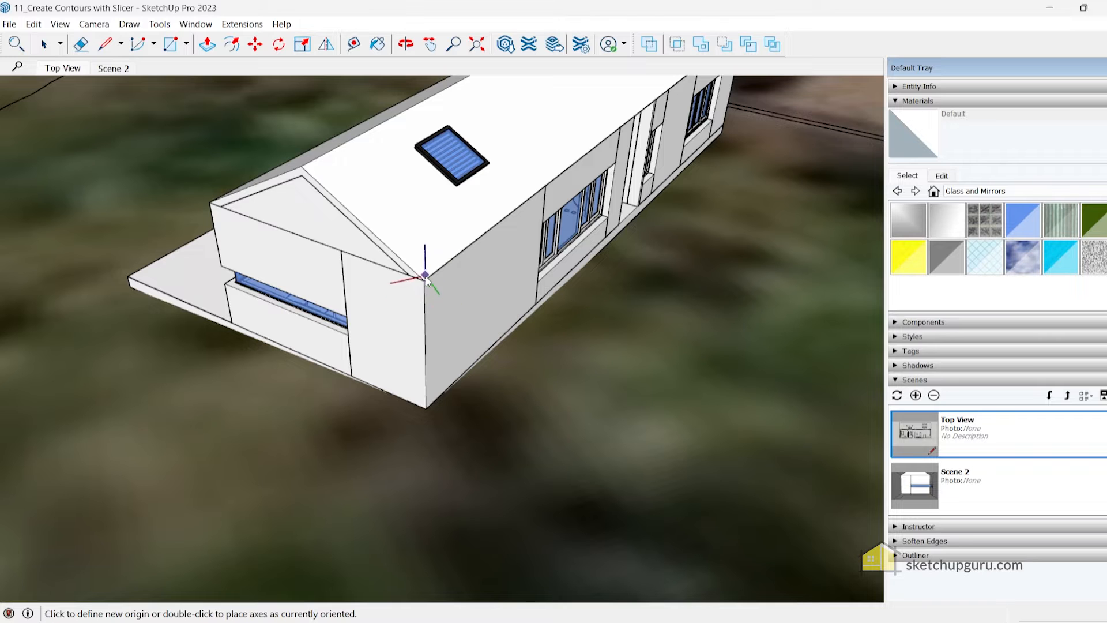
pyautogui.scroll(3, 432, 279)
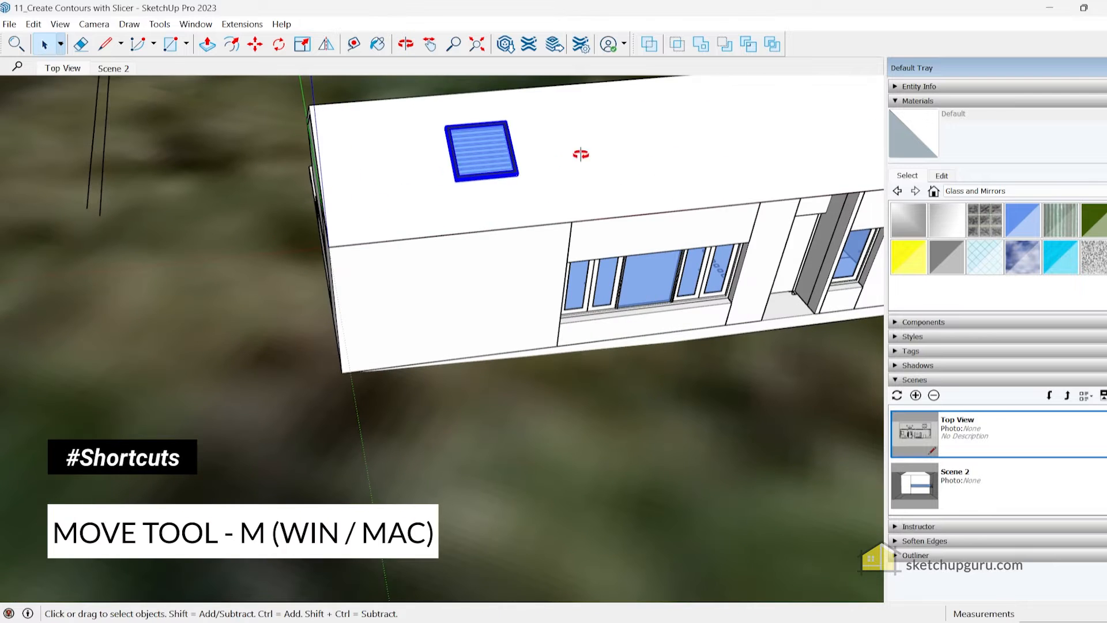
# Copy the roof panel by its snap about 5' 7" along the roof, parallel to the eave
pyautogui.moveTo(580, 154); pyautogui.dragTo(478, 181, button='middle')
pyautogui.scroll(3, 499, 189)
pyautogui.press('m')
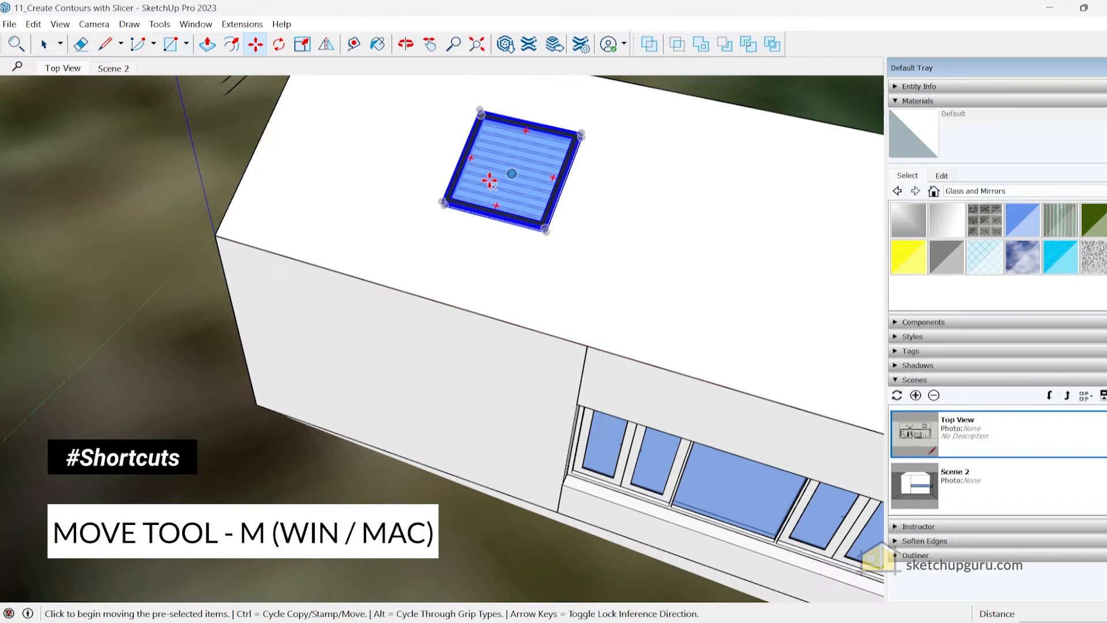
pyautogui.scroll(-2, 500, 190)
pyautogui.press('ctrl')
pyautogui.click(499, 178)
pyautogui.scroll(-3, 434, 156)
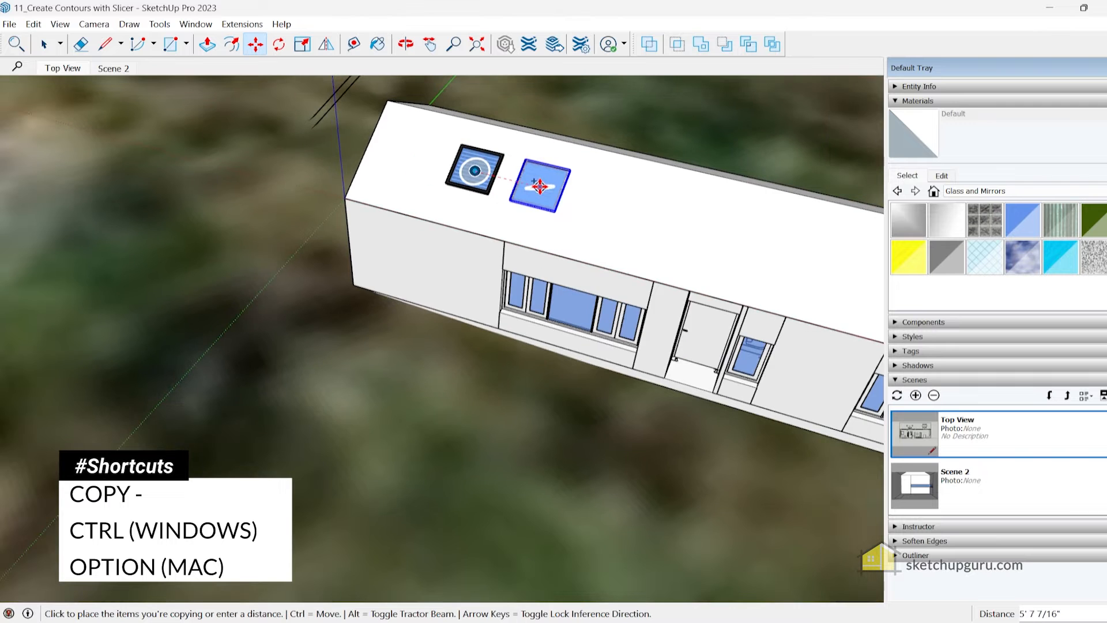
pyautogui.click(536, 184)
# Array the copied panel along the roof with a x10 multiplier
pyautogui.scroll(-3, 409, 189)
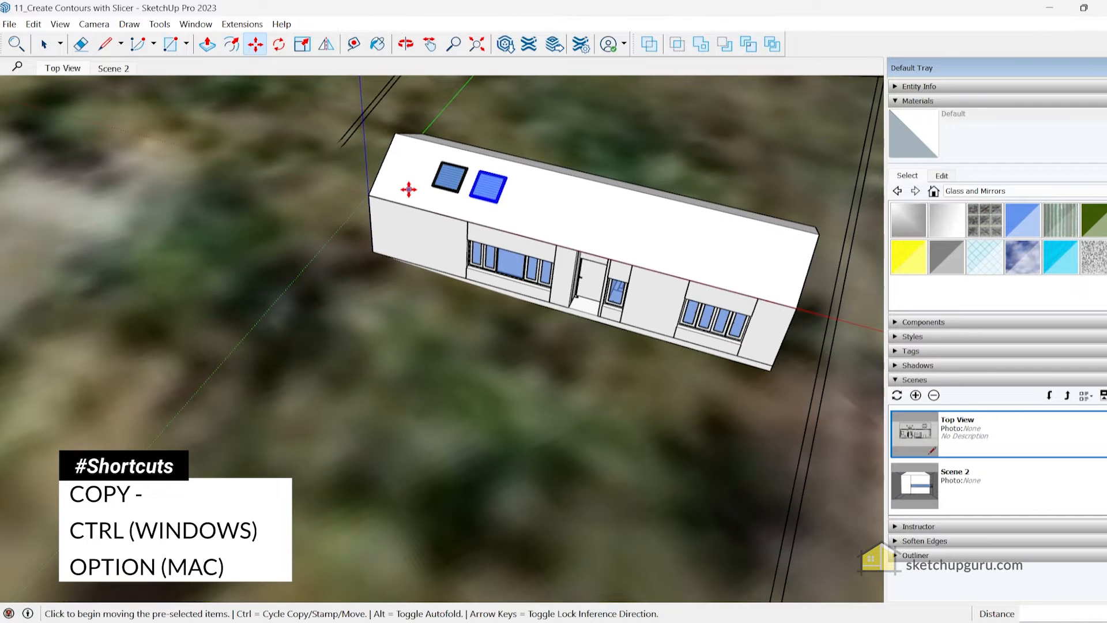
pyautogui.write('x')
pyautogui.scroll(3, 409, 189)
pyautogui.write('10')
pyautogui.press('Return')
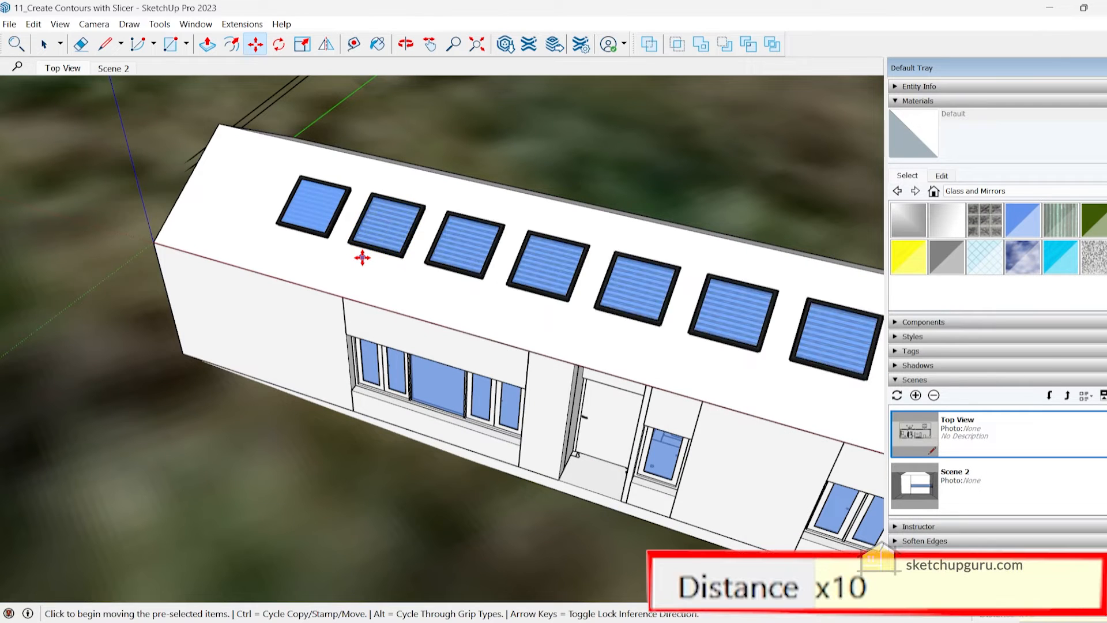
# Delete the surplus solar panels that extend past the far end of the roof
pyautogui.scroll(-4, 351, 216)
pyautogui.moveTo(618, 219); pyautogui.dragTo(254, 344, button='middle')
pyautogui.press('space')
pyautogui.click(445, 328)
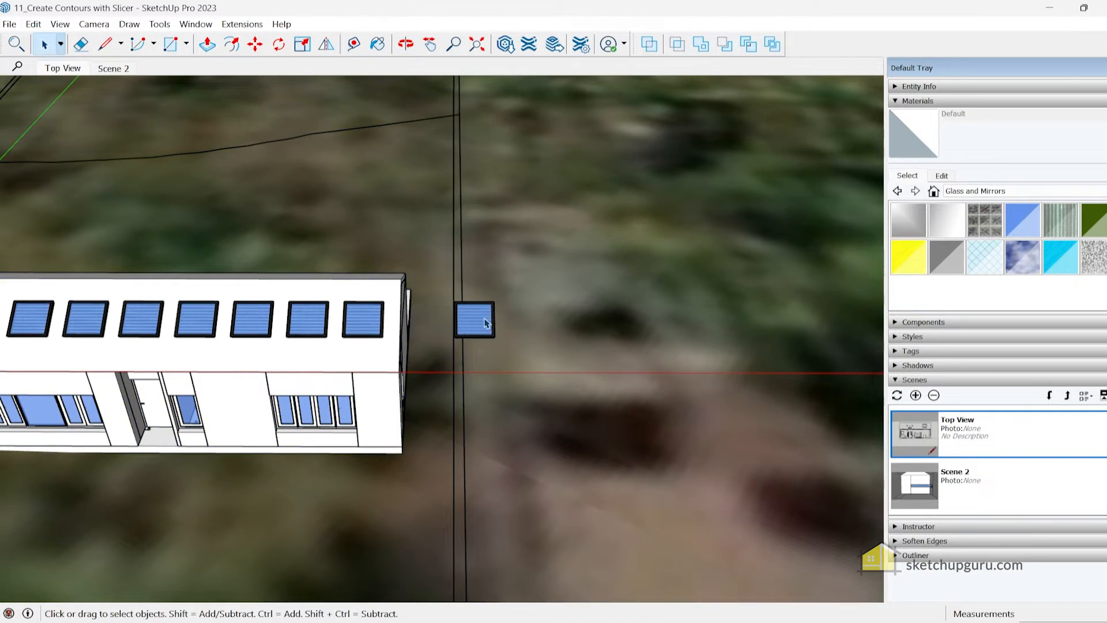
pyautogui.press('Delete')
pyautogui.click(489, 324)
pyautogui.press('Delete')
pyautogui.moveTo(489, 324); pyautogui.dragTo(445, 384, button='middle')
# Copy the first panel in the row by its snap onto the opposite roof slope
pyautogui.click(425, 230)
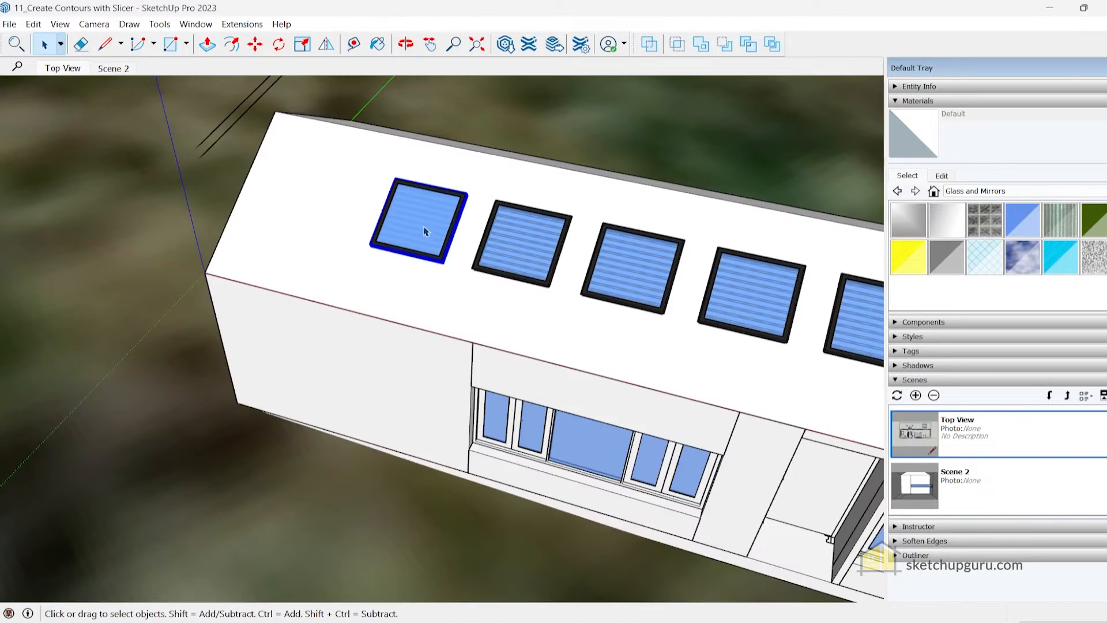
pyautogui.moveTo(425, 230); pyautogui.dragTo(459, 188, button='middle')
pyautogui.press('m')
pyautogui.press('ctrl')
pyautogui.click(424, 224)
pyautogui.moveTo(522, 183); pyautogui.dragTo(380, 215, button='middle')
pyautogui.moveTo(648, 190); pyautogui.dragTo(754, 321, button='middle')
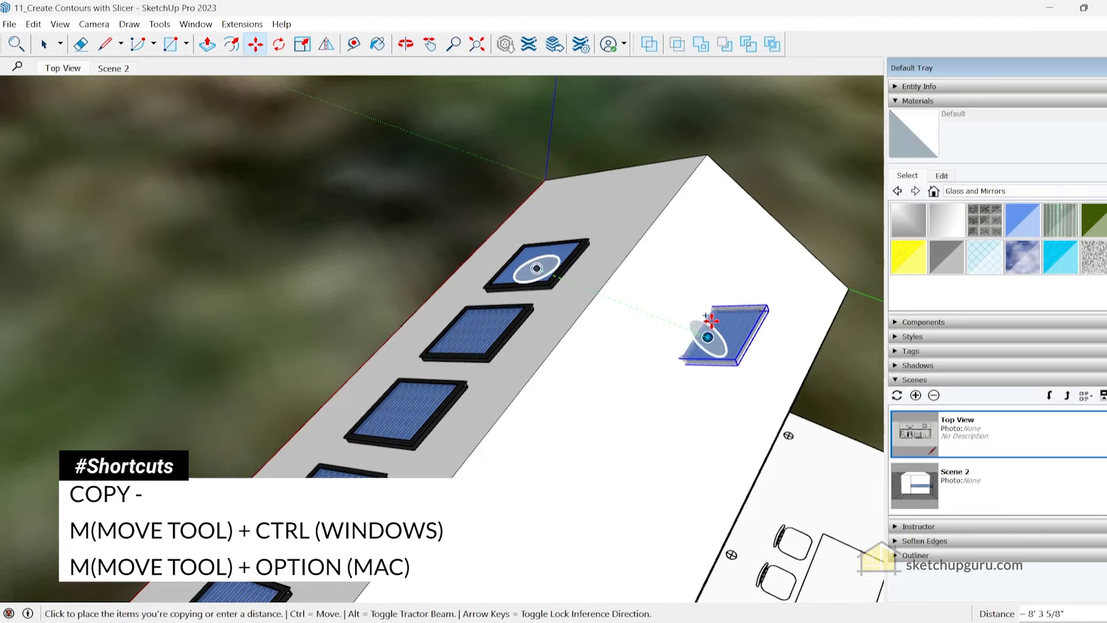
pyautogui.click(717, 317)
pyautogui.moveTo(717, 317); pyautogui.dragTo(518, 404, button='middle')
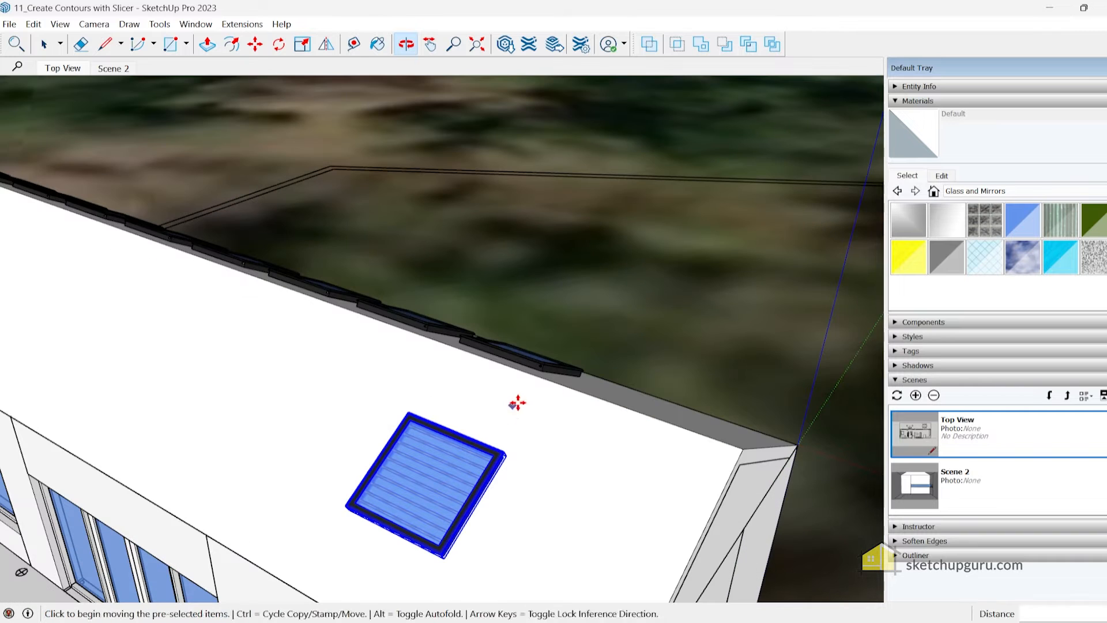
pyautogui.press('space')
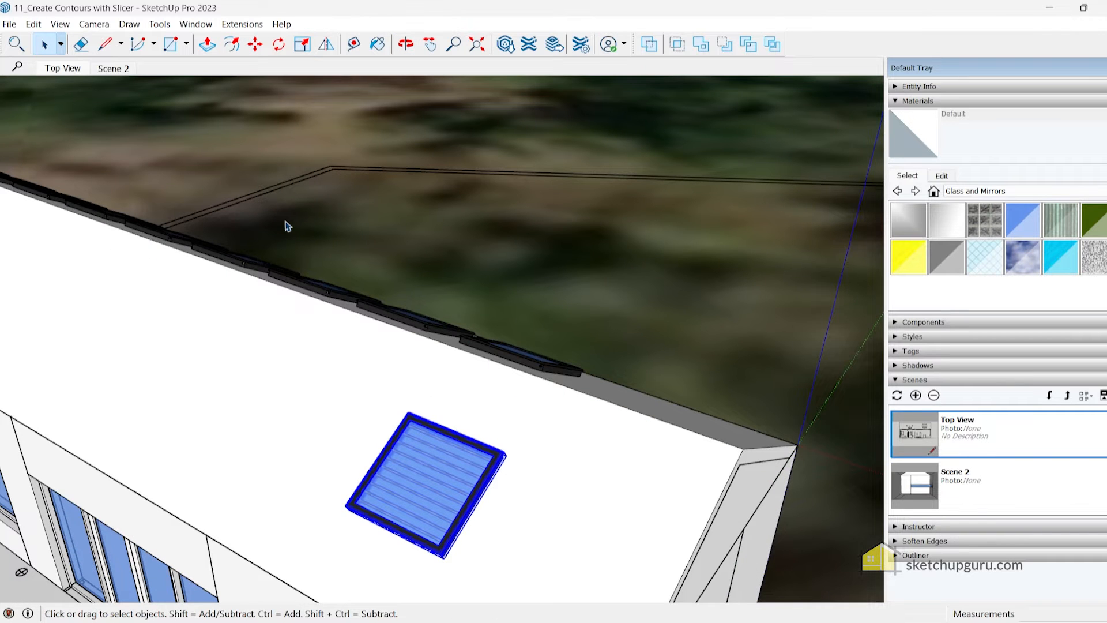
# Switch to Scene 2 and open the wall picture-frame component for editing with the rest of the model hidden
pyautogui.click(112, 70)
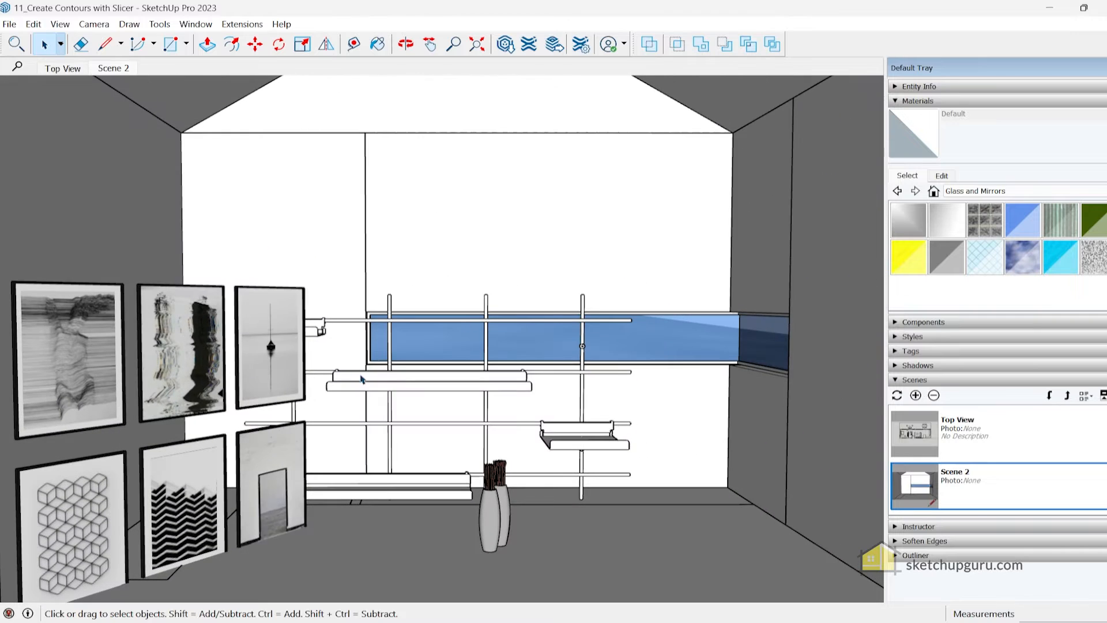
pyautogui.click(246, 346)
pyautogui.moveTo(247, 346); pyautogui.dragTo(387, 315, button='middle')
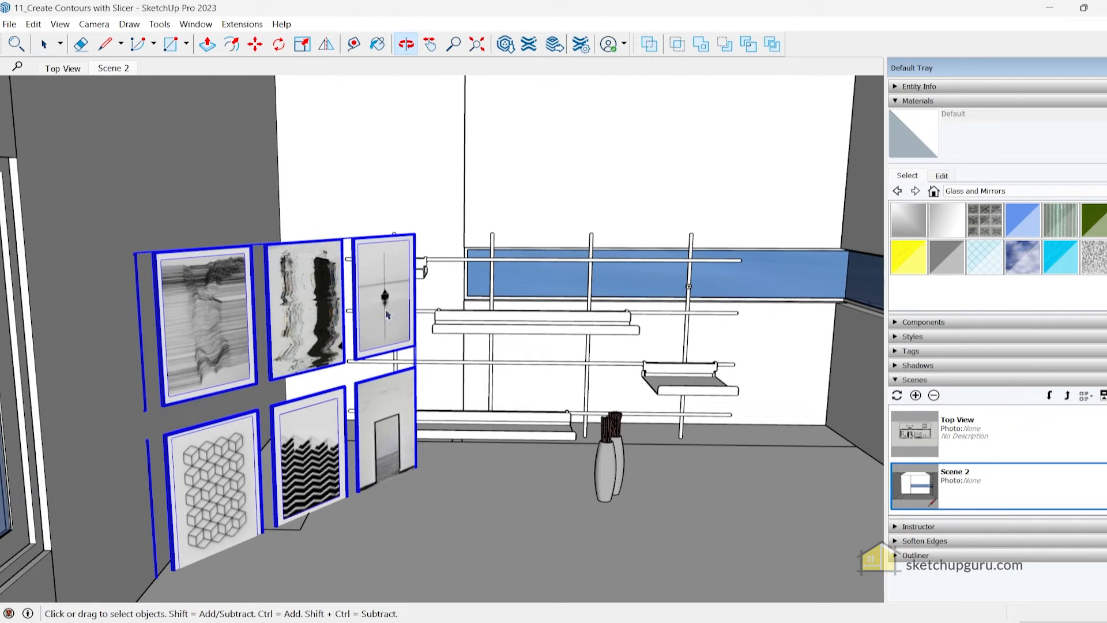
pyautogui.moveTo(419, 307); pyautogui.dragTo(494, 364, button='middle')
pyautogui.hotkey('shift', 'h')
pyautogui.click(60, 23)
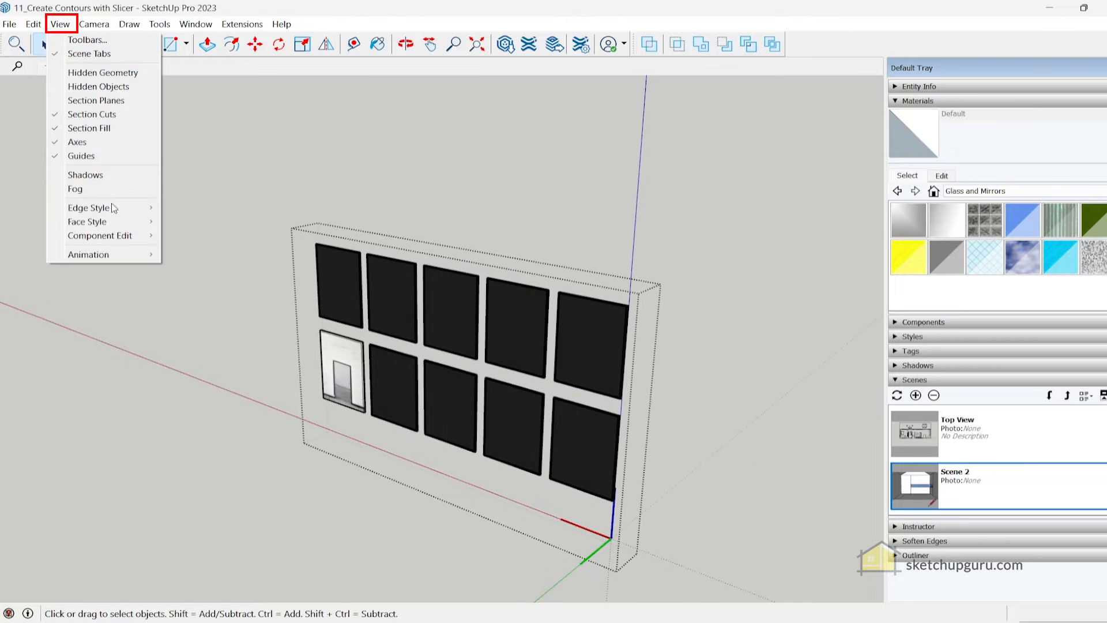
pyautogui.moveTo(113, 235)
pyautogui.click(432, 363)
# Draw a vertical line across the gap between the upper and lower middle frames, on the back of the set
pyautogui.scroll(5, 434, 369)
pyautogui.moveTo(437, 373); pyautogui.dragTo(395, 339, button='middle')
pyautogui.scroll(5, 484, 325)
pyautogui.moveTo(487, 327); pyautogui.dragTo(467, 373, button='middle')
pyautogui.scroll(-5, 466, 374)
pyautogui.scroll(-5, 473, 346)
pyautogui.moveTo(482, 321); pyautogui.dragTo(448, 323, button='middle')
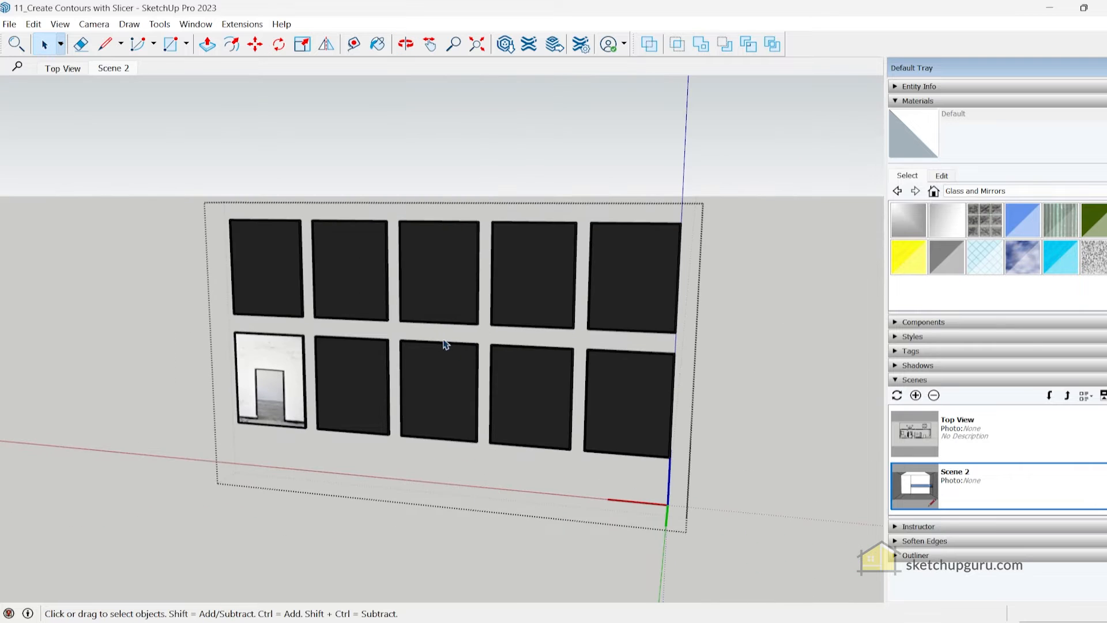
pyautogui.moveTo(547, 298); pyautogui.dragTo(577, 346, button='middle')
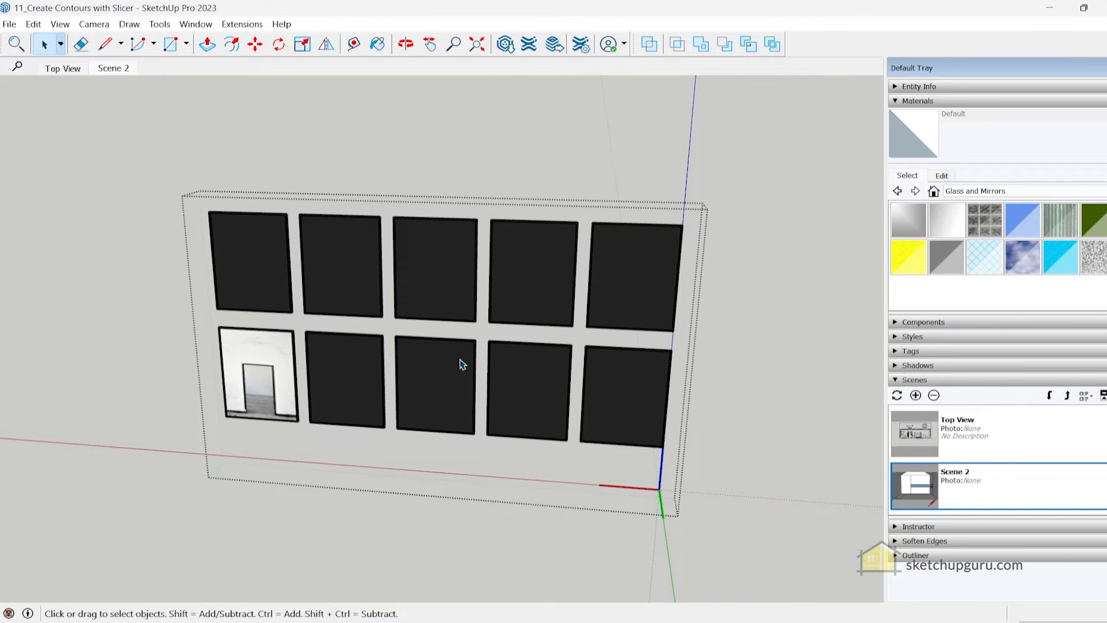
pyautogui.press('l')
pyautogui.click(436, 337)
pyautogui.scroll(3, 436, 319)
pyautogui.click(437, 319)
pyautogui.moveTo(439, 335); pyautogui.dragTo(369, 341, button='middle')
pyautogui.press('space')
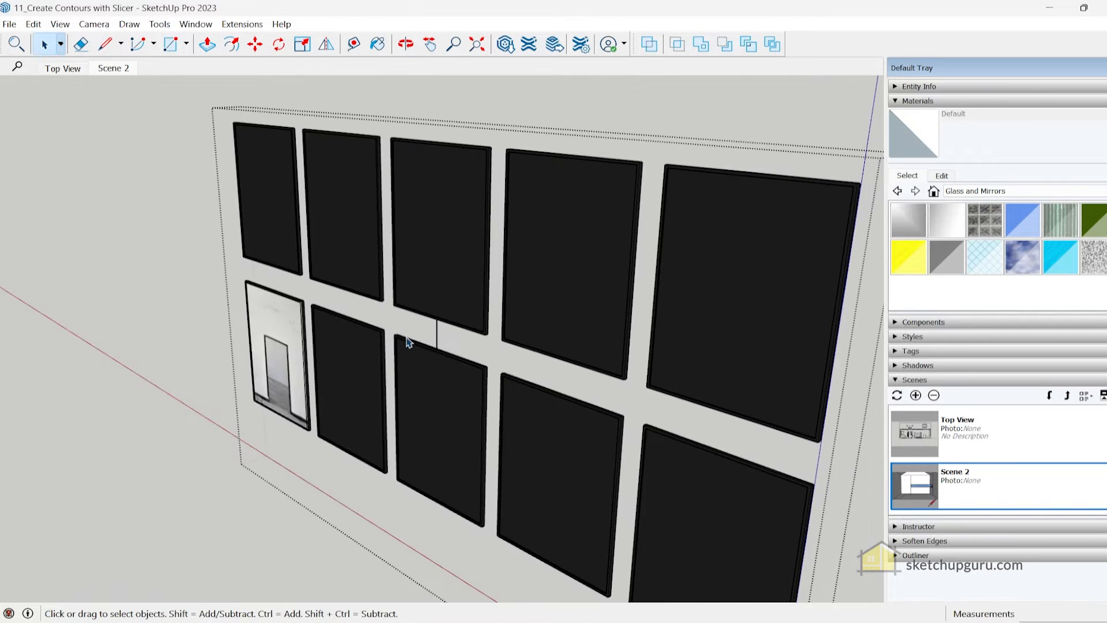
# Place a custom snap at the midpoint of the vertical line between the middle frames, facing out of their back along the green axis
pyautogui.scroll(6, 426, 340)
pyautogui.moveTo(462, 361); pyautogui.dragTo(491, 332, button='middle')
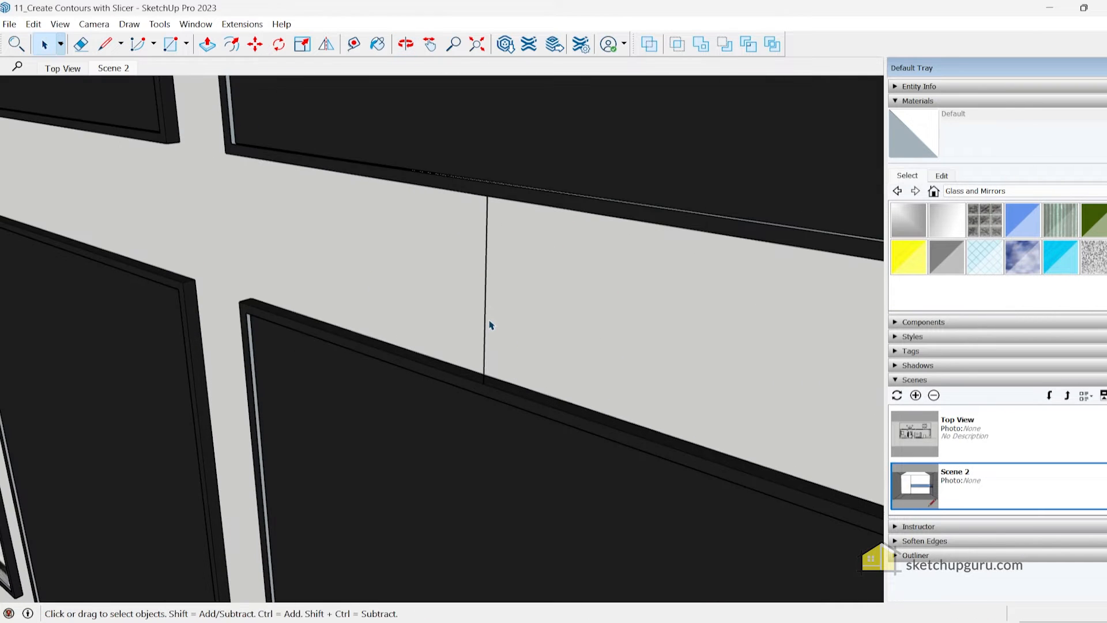
pyautogui.scroll(-4, 502, 313)
pyautogui.rightClick(502, 308)
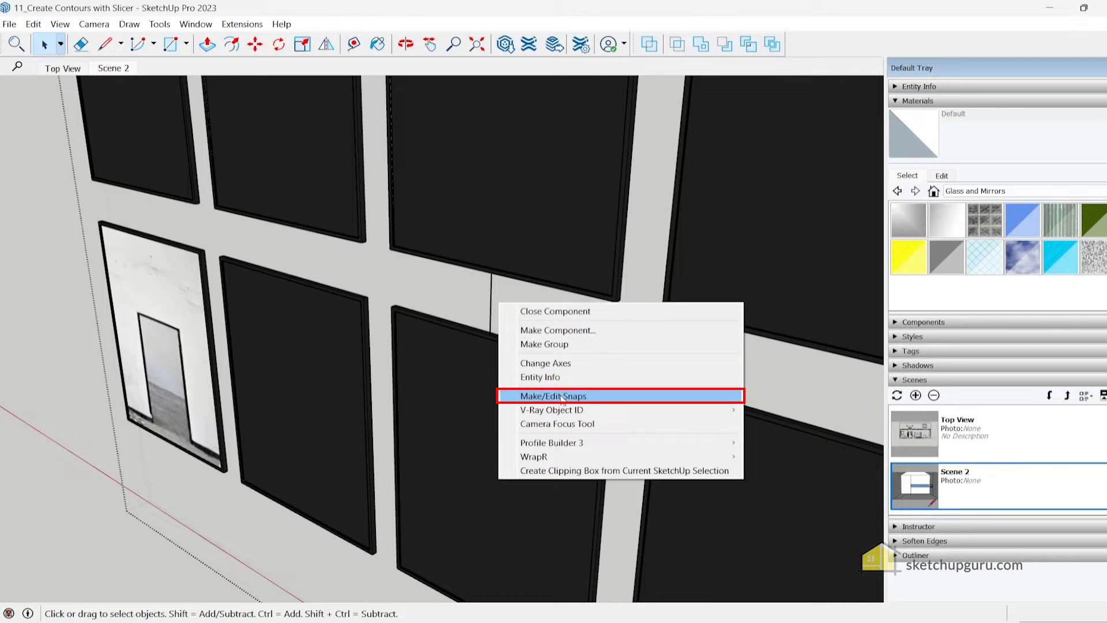
pyautogui.click(520, 267)
pyautogui.scroll(-8, 462, 308)
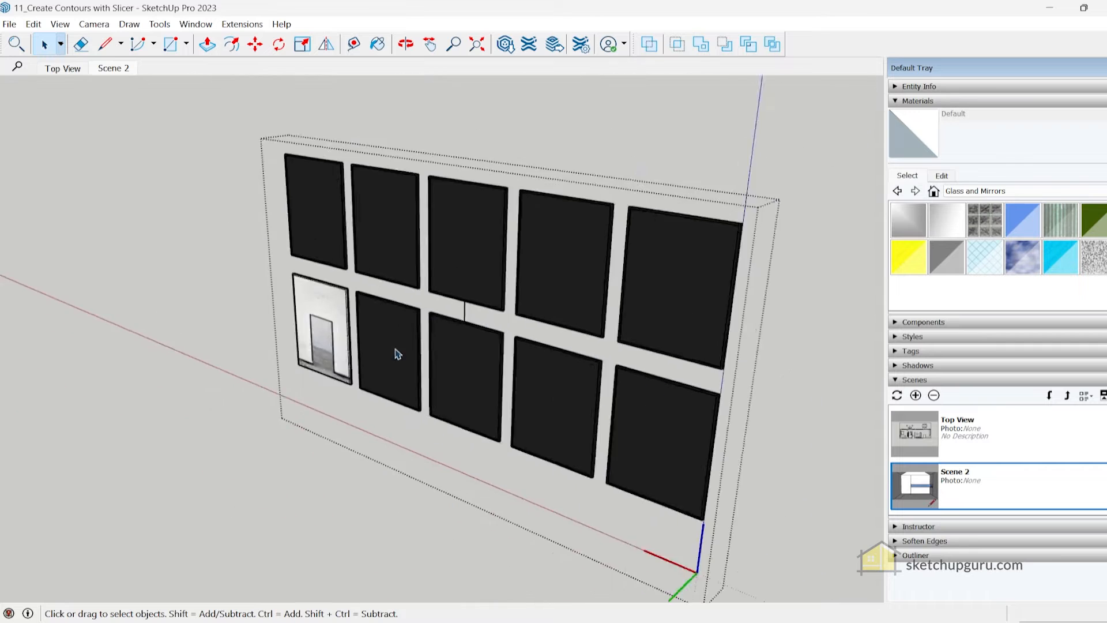
pyautogui.scroll(6, 444, 389)
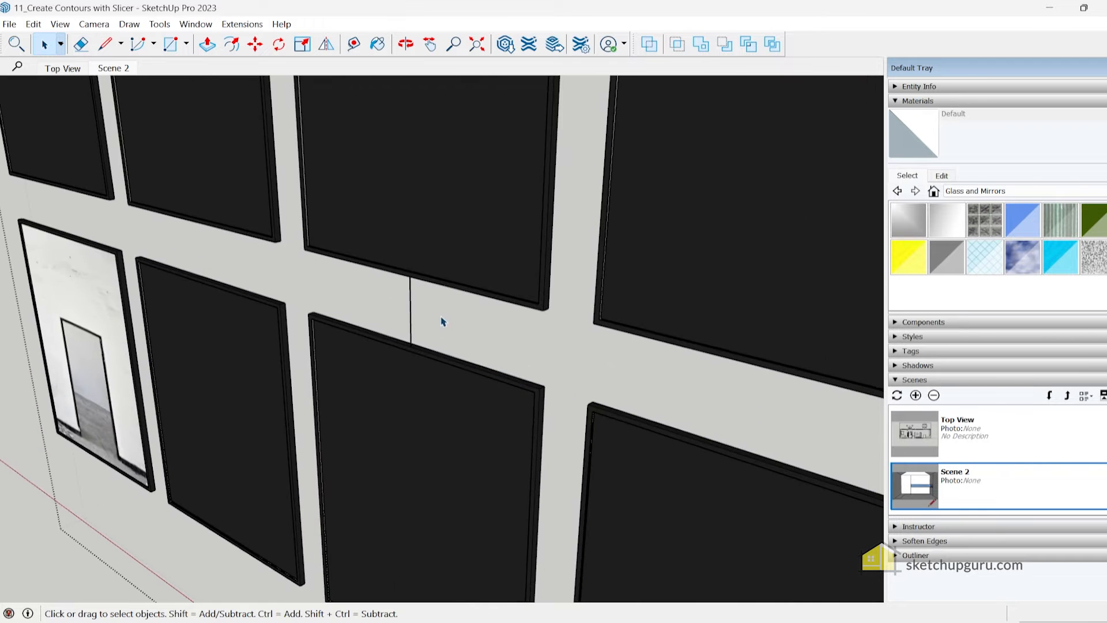
pyautogui.rightClick(432, 310)
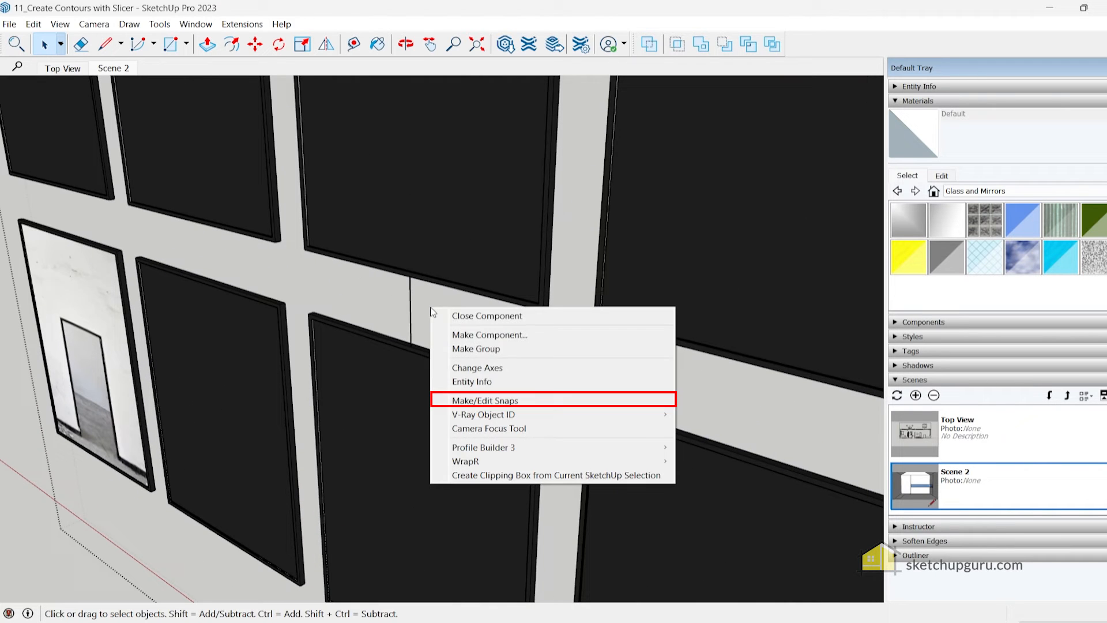
pyautogui.click(484, 401)
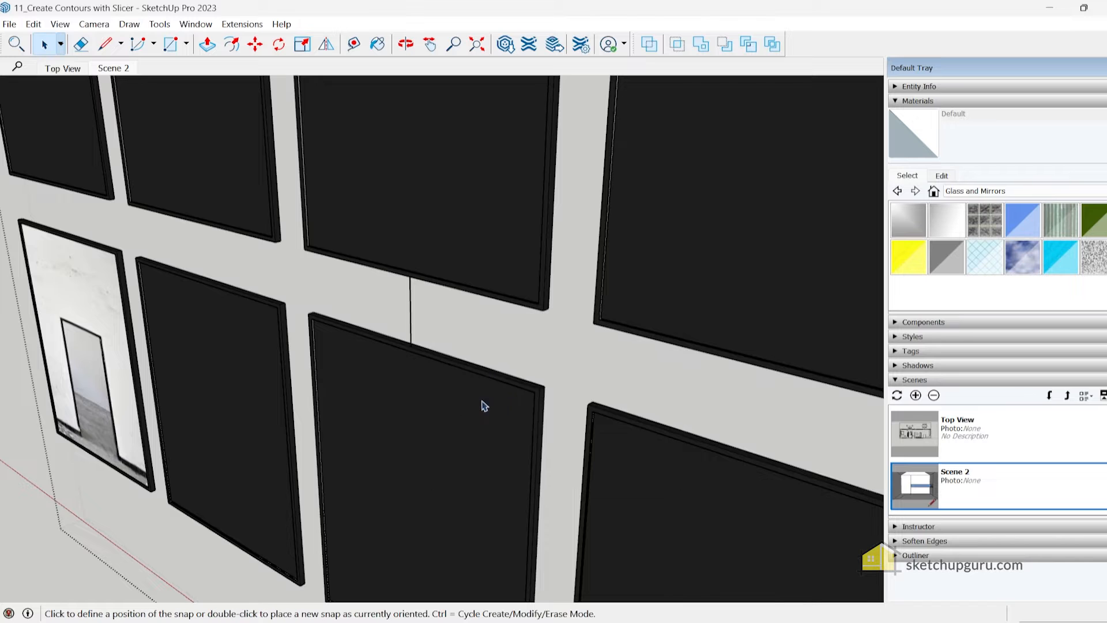
pyautogui.click(411, 313)
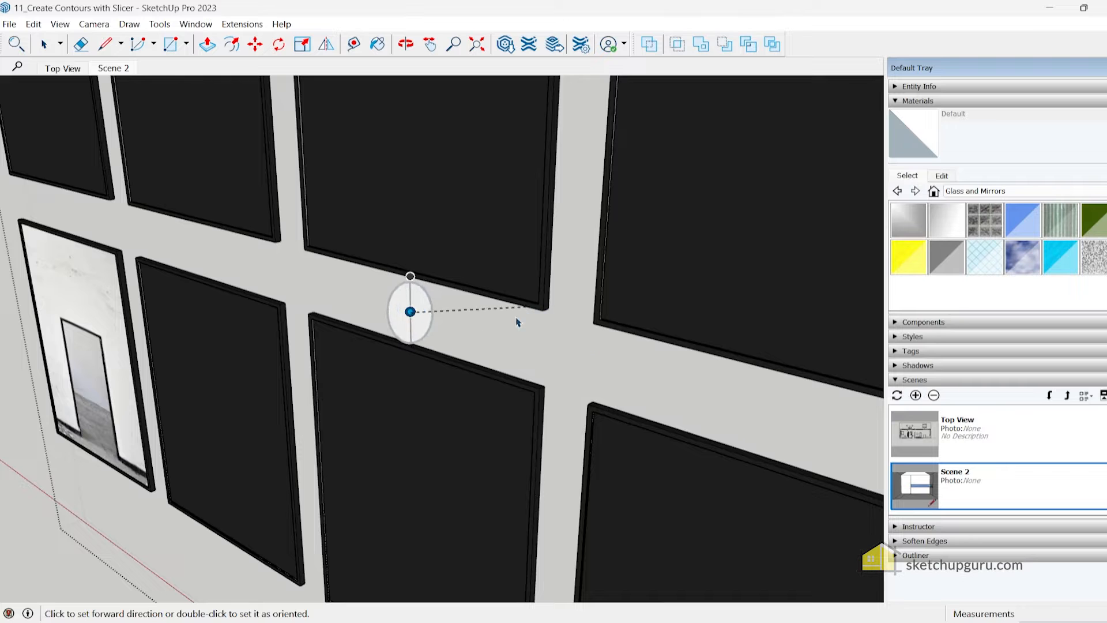
pyautogui.moveTo(387, 344); pyautogui.dragTo(436, 367, button='middle')
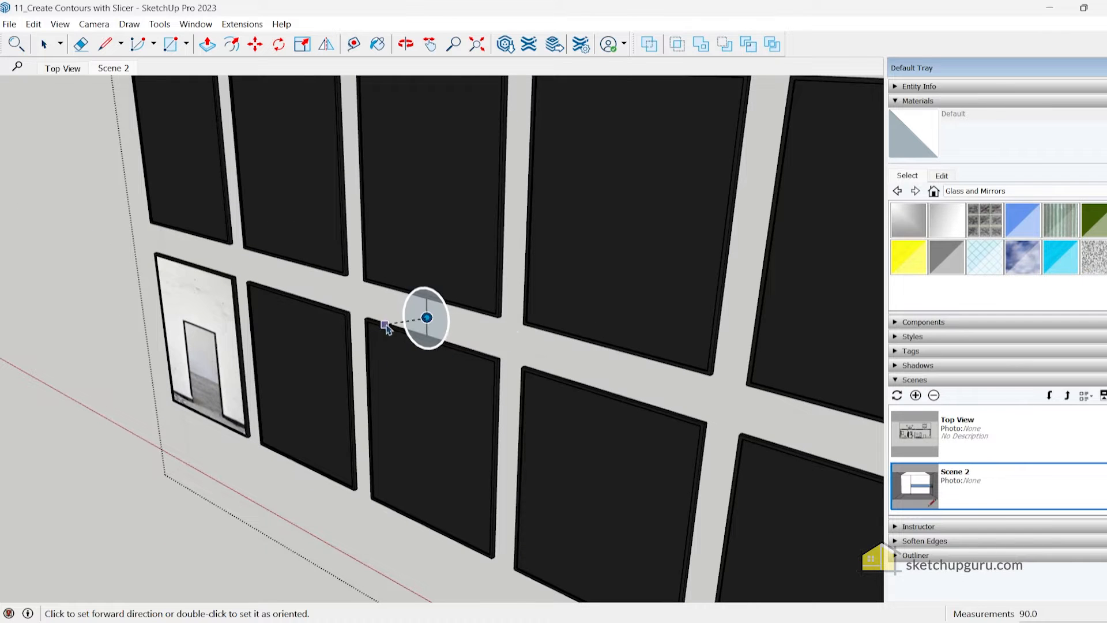
pyautogui.moveTo(387, 328); pyautogui.dragTo(435, 316, button='middle')
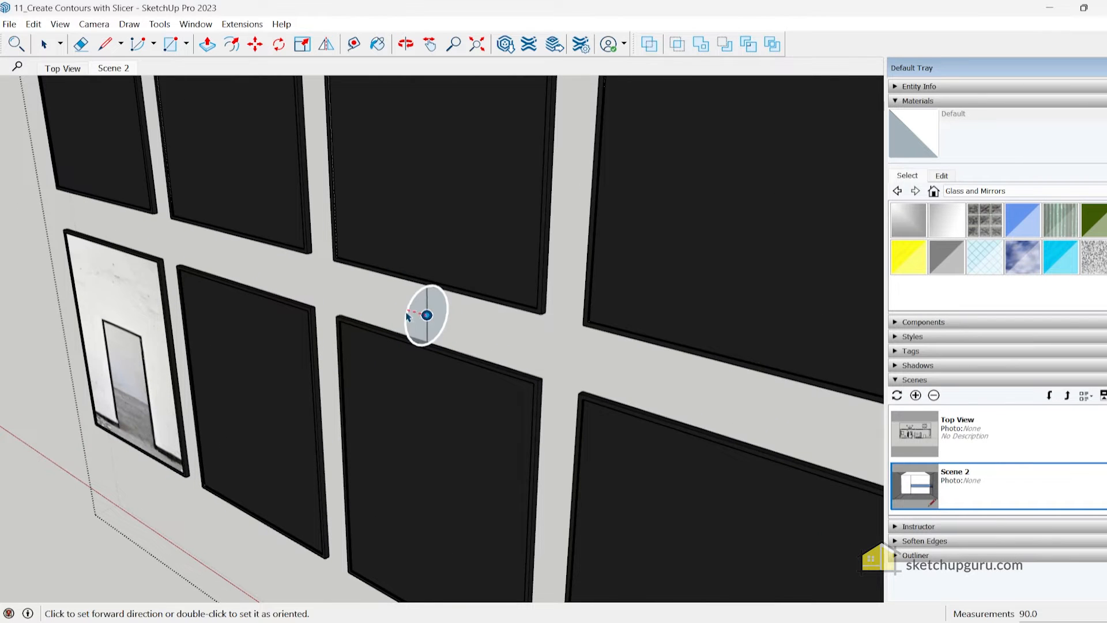
pyautogui.scroll(-5, 427, 311)
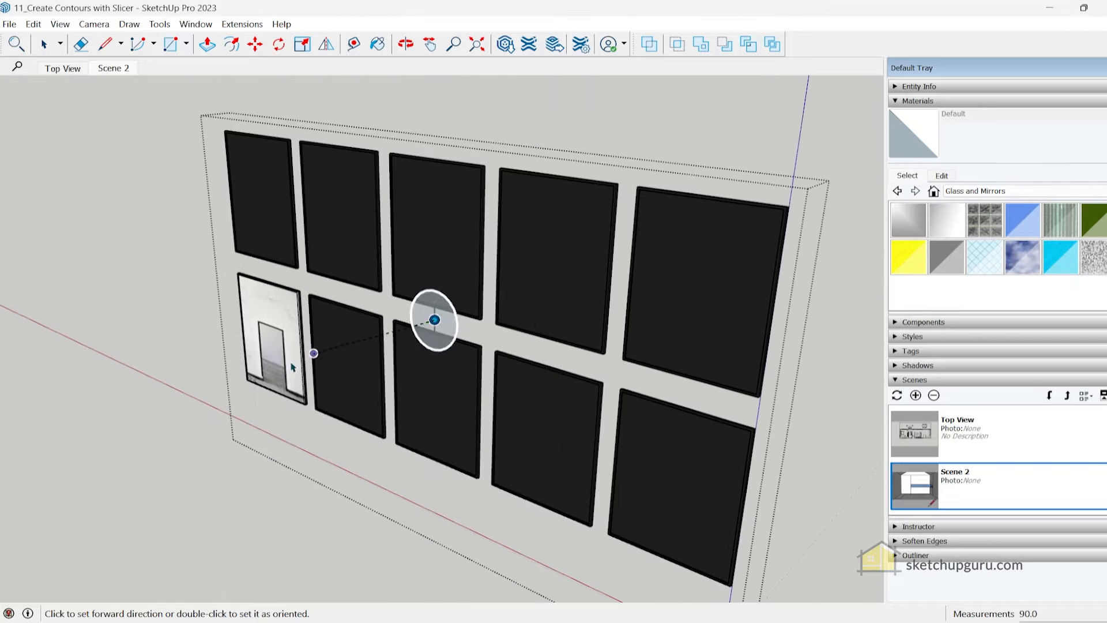
pyautogui.click(160, 425)
# Close the picture-frame component and return to Scene 2
pyautogui.moveTo(236, 401); pyautogui.dragTo(346, 372, button='middle')
pyautogui.press('space')
pyautogui.moveTo(490, 353); pyautogui.dragTo(87, 373, button='middle')
pyautogui.press('Escape')
pyautogui.moveTo(538, 364); pyautogui.dragTo(193, 185, button='middle')
pyautogui.click(113, 68)
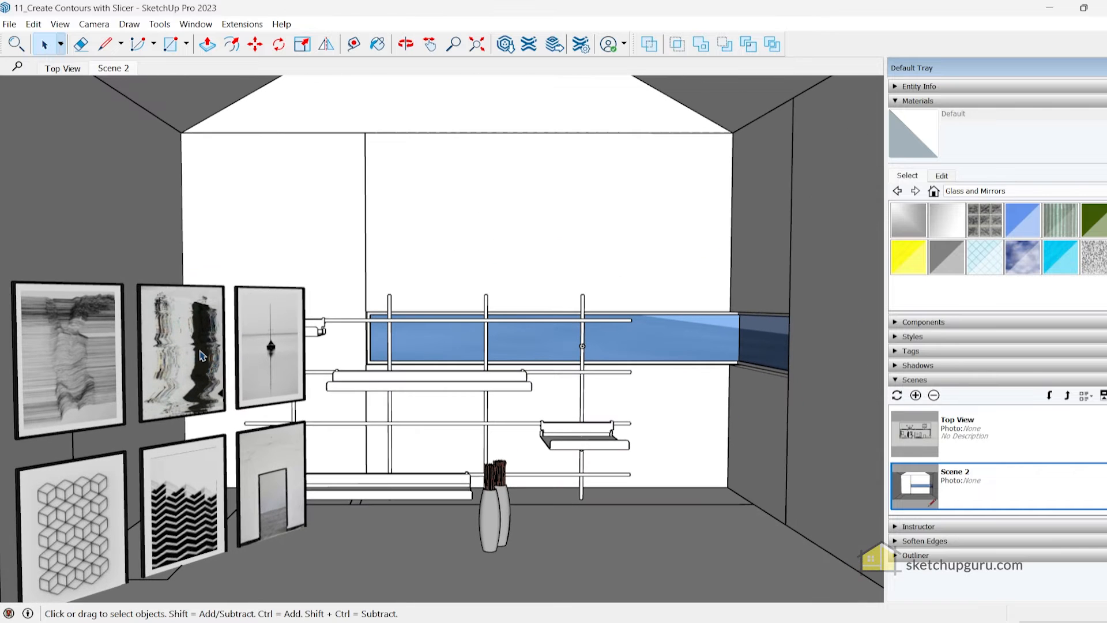
# Try to move the picture-frame set by its snap onto the left wall of the room
pyautogui.click(202, 356)
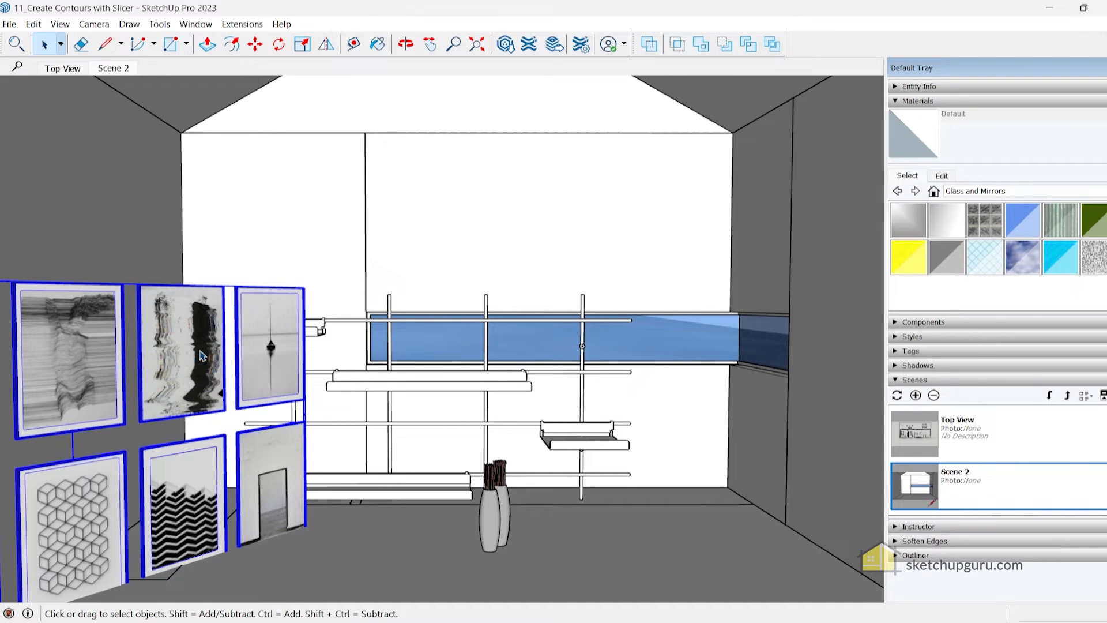
pyautogui.press('m')
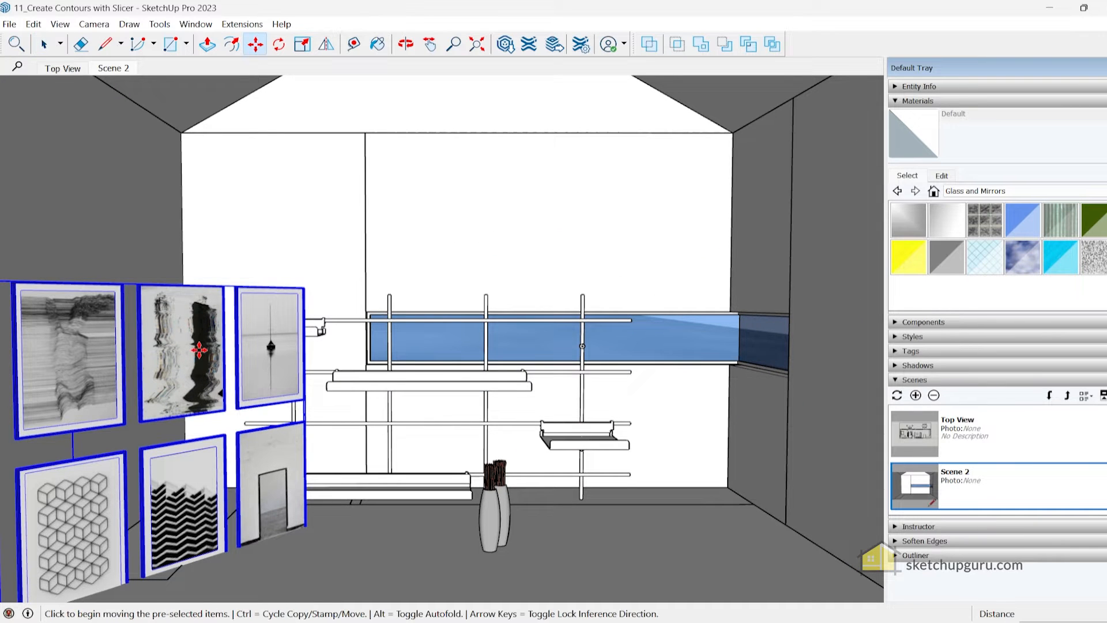
pyautogui.click(74, 444)
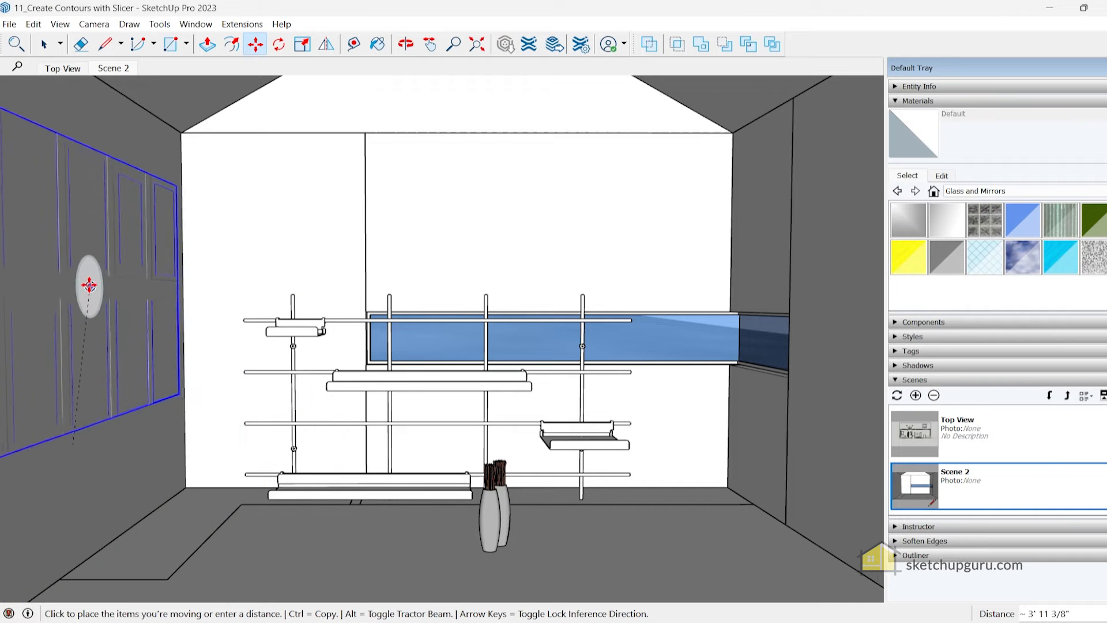
pyautogui.click(133, 312)
pyautogui.moveTo(133, 312); pyautogui.dragTo(82, 309, button='middle')
pyautogui.scroll(2, 81, 309)
pyautogui.scroll(3, 185, 302)
pyautogui.moveTo(185, 302); pyautogui.dragTo(306, 267, button='middle')
# Reopen the picture-frame component and redefine the middle snap so it faces out of the front of the frames along the green axis
pyautogui.scroll(-2, 79, 319)
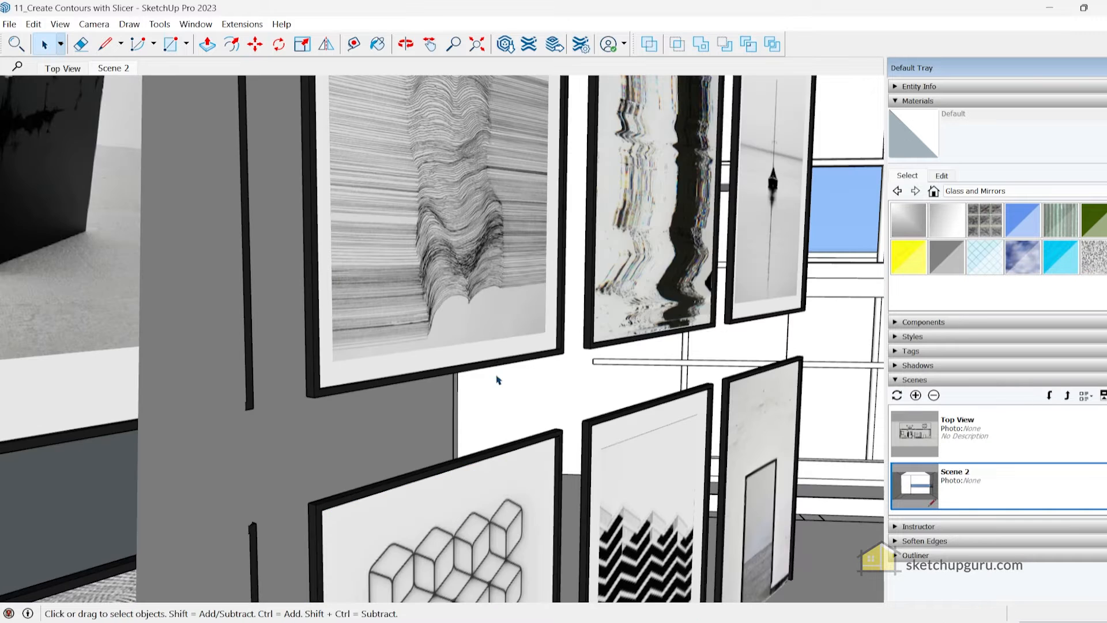
pyautogui.moveTo(499, 367); pyautogui.dragTo(468, 368, button='middle')
pyautogui.click(479, 362)
pyautogui.scroll(3, 501, 408)
pyautogui.rightClick(502, 409)
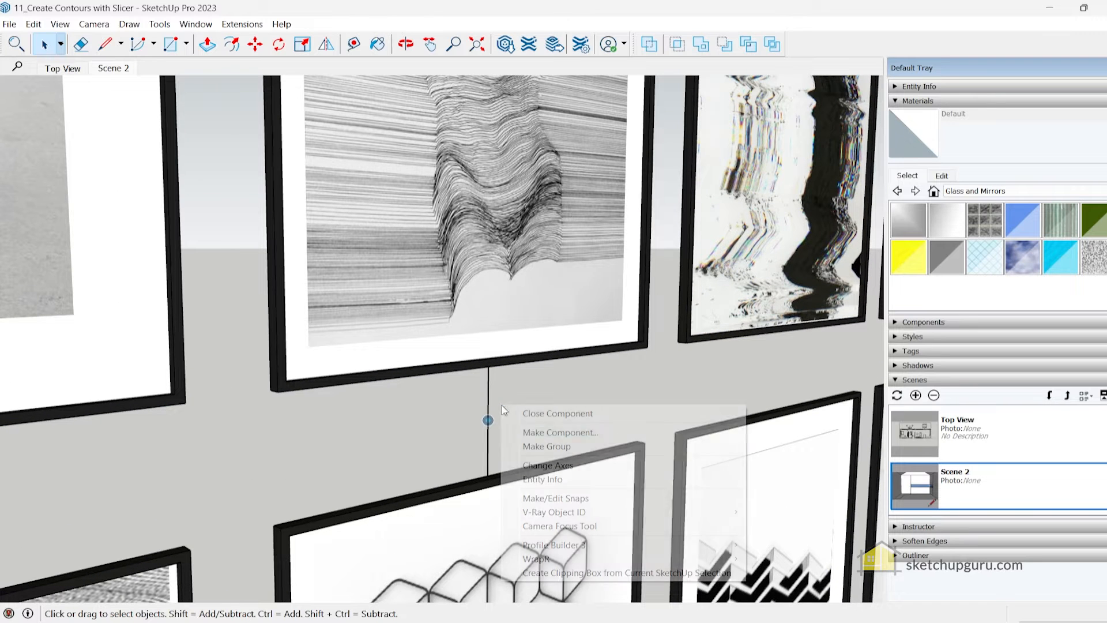
pyautogui.click(555, 498)
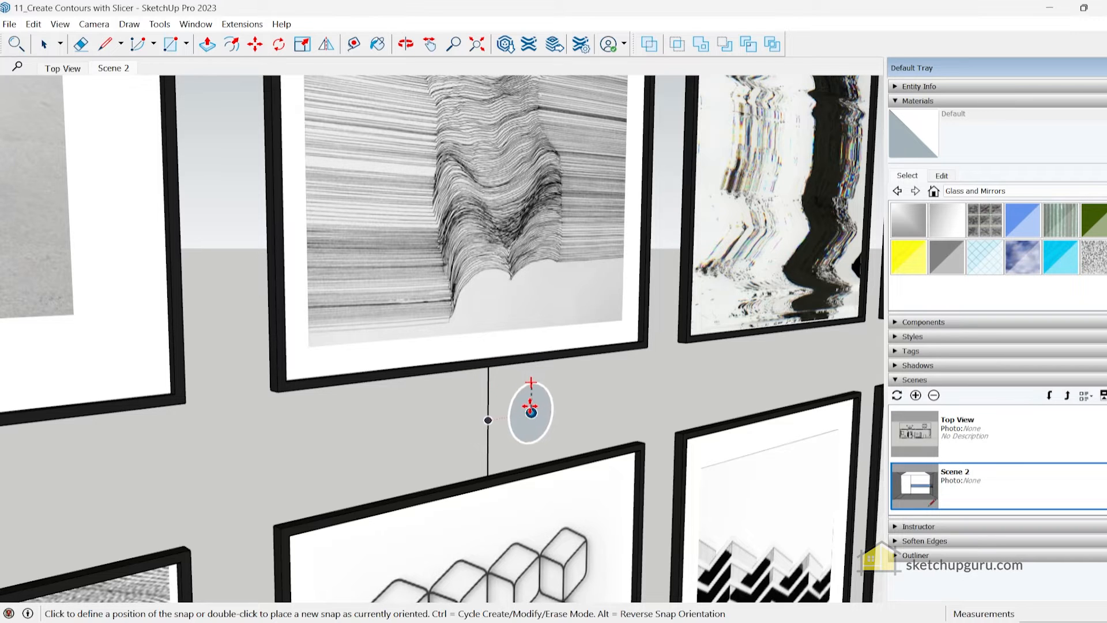
pyautogui.click(488, 420)
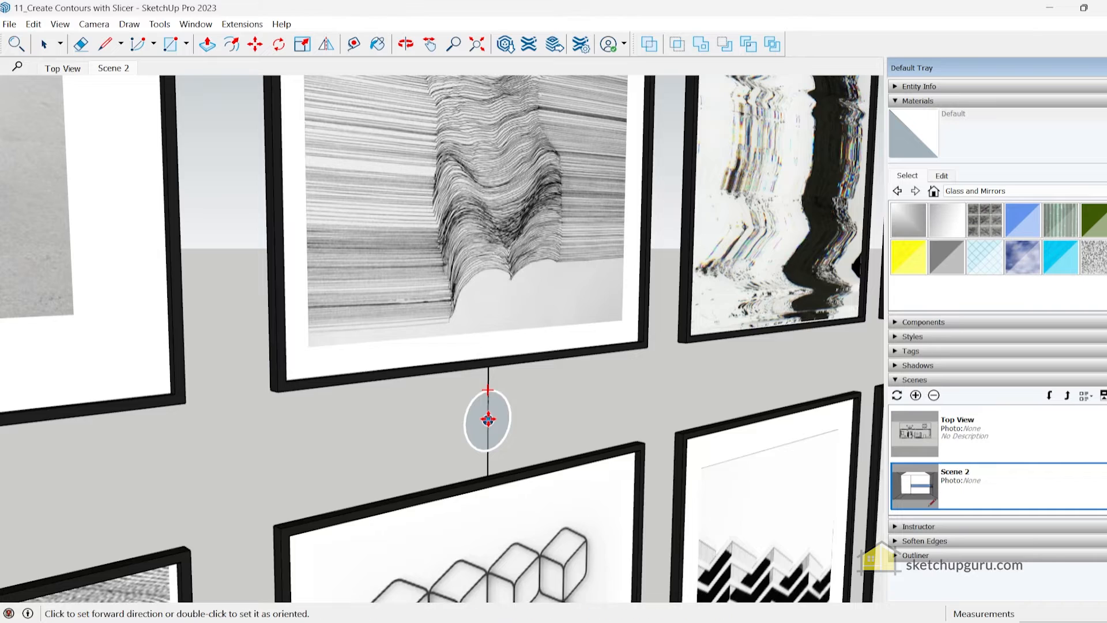
pyautogui.moveTo(457, 421); pyautogui.dragTo(734, 429, button='middle')
pyautogui.moveTo(529, 426); pyautogui.dragTo(668, 408, button='middle')
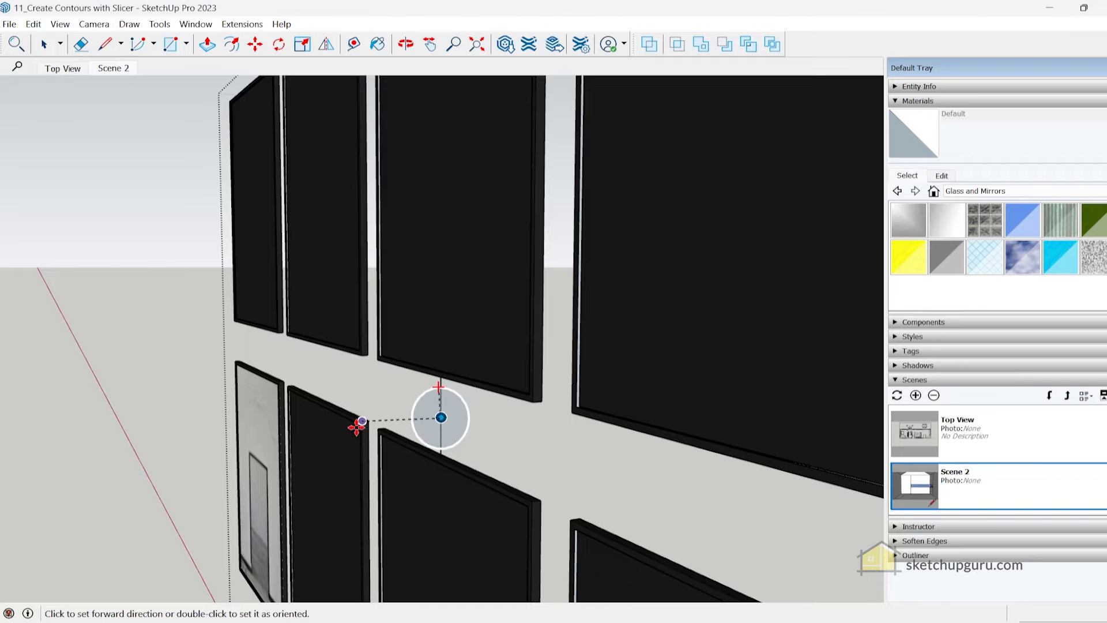
pyautogui.moveTo(441, 388); pyautogui.dragTo(99, 441, button='middle')
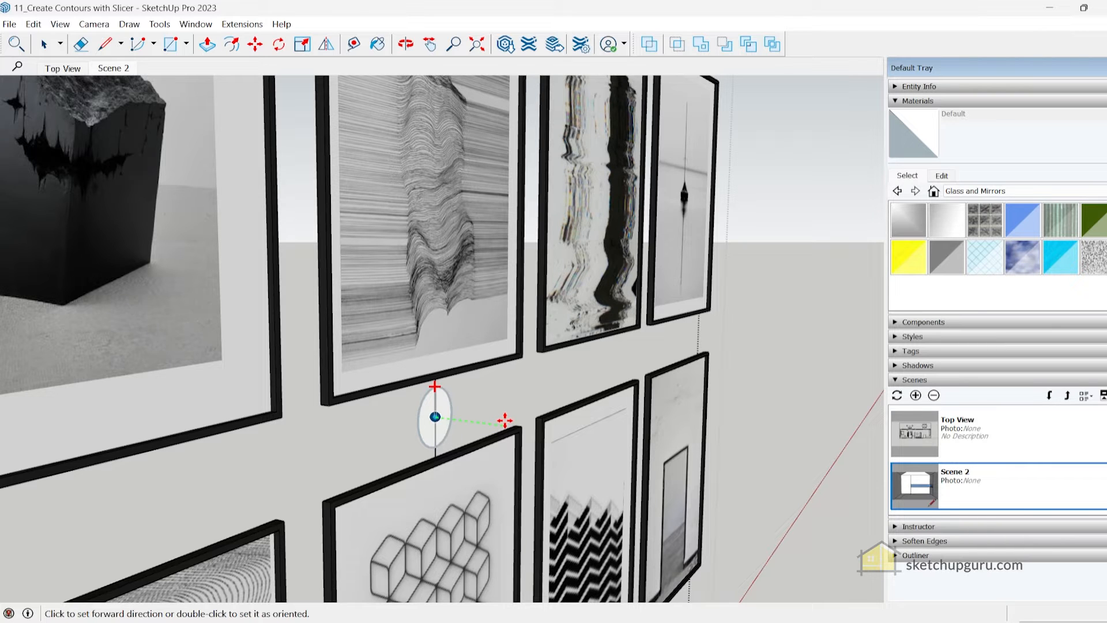
pyautogui.click(506, 421)
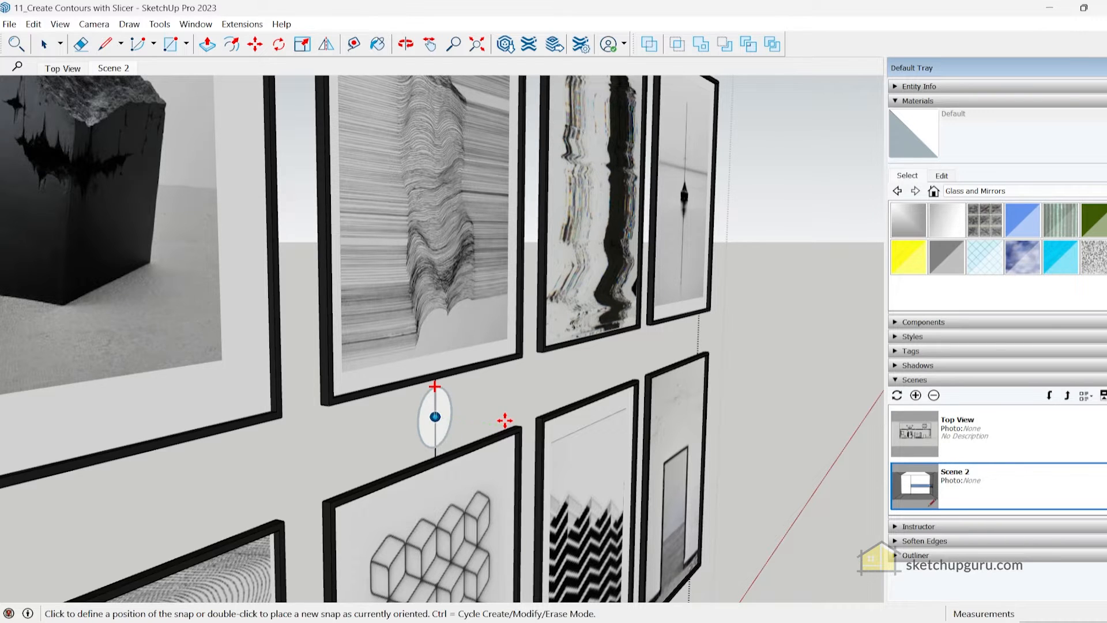
# Place two more snaps in line with the middle one, one on each side in the gap between the frame rows, facing the front
pyautogui.moveTo(435, 428); pyautogui.dragTo(562, 439, button='middle')
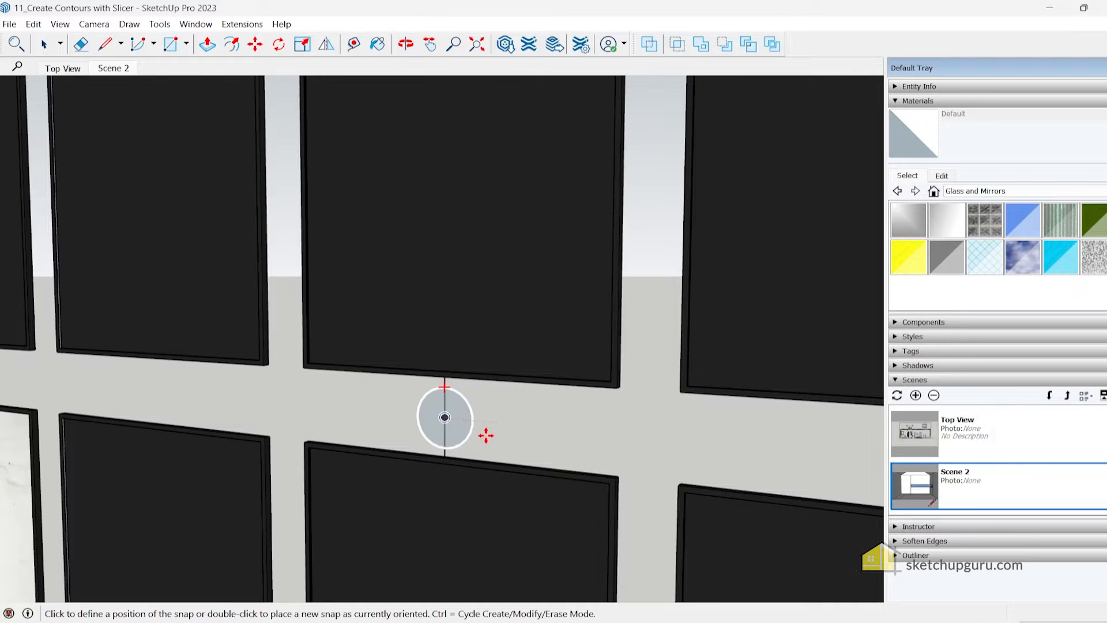
pyautogui.moveTo(487, 439); pyautogui.dragTo(439, 443, button='middle')
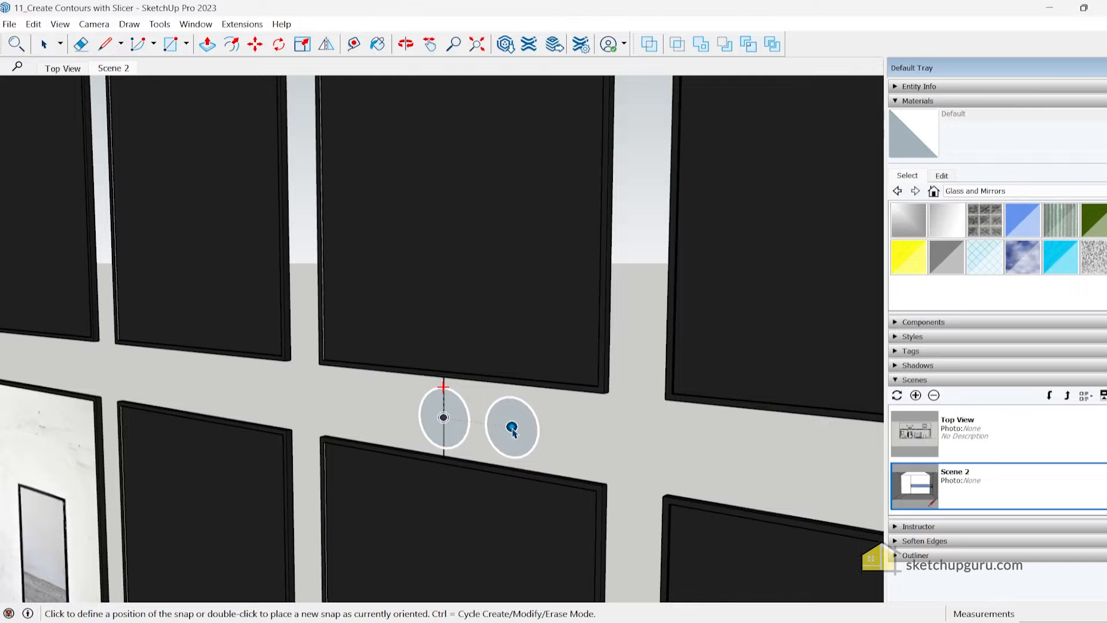
pyautogui.scroll(-3, 537, 432)
pyautogui.scroll(-2, 584, 434)
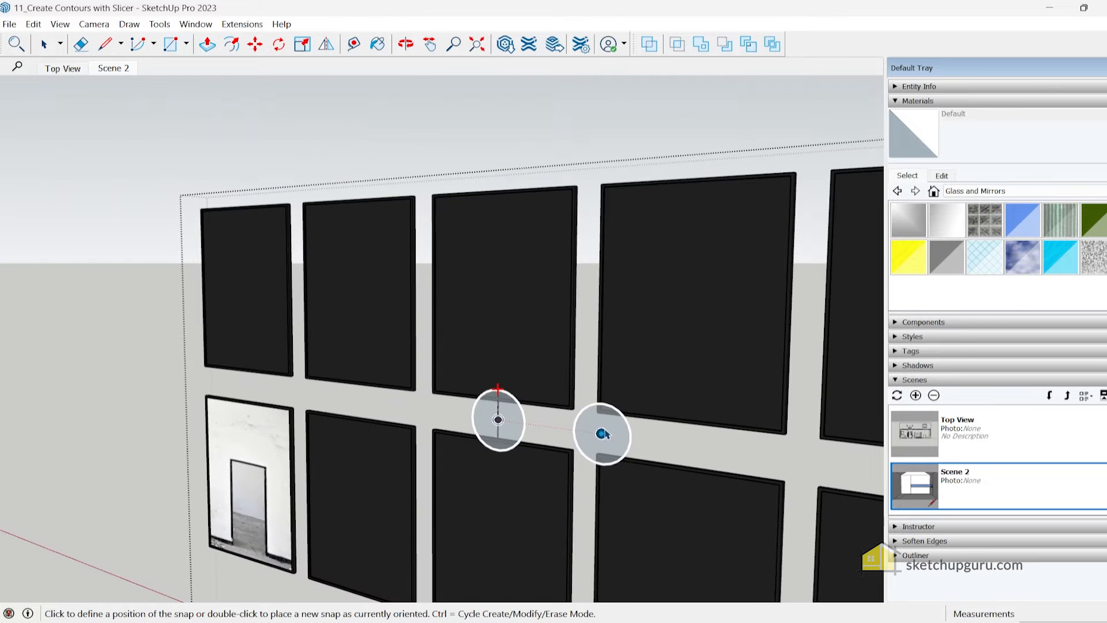
pyautogui.click(684, 443)
pyautogui.moveTo(690, 449); pyautogui.dragTo(425, 490, button='middle')
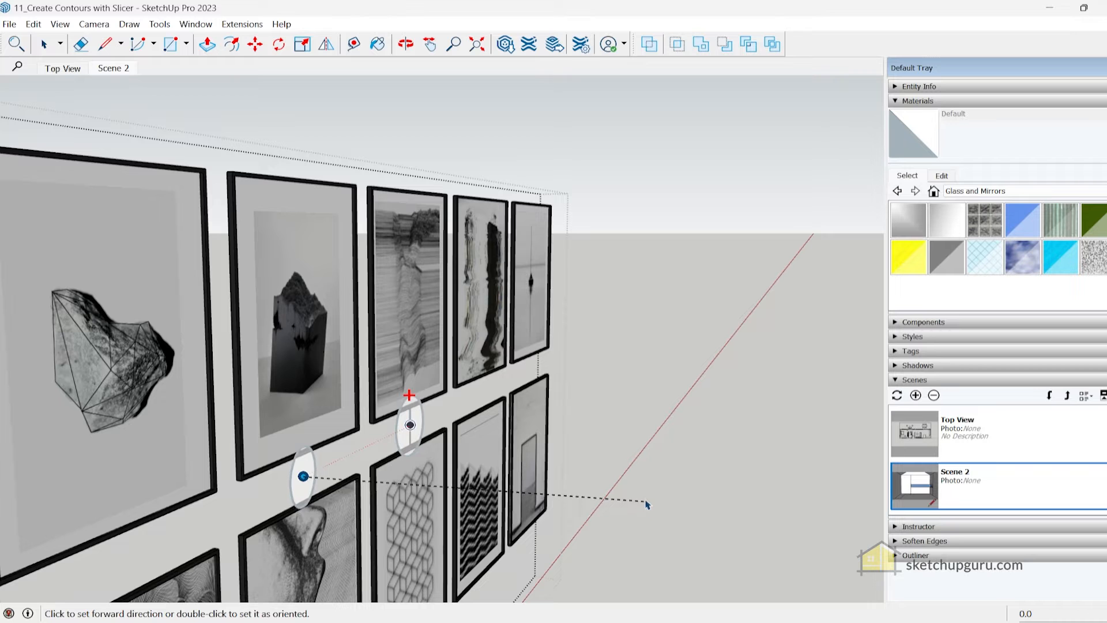
pyautogui.click(556, 515)
pyautogui.moveTo(556, 515); pyautogui.dragTo(536, 425, button='middle')
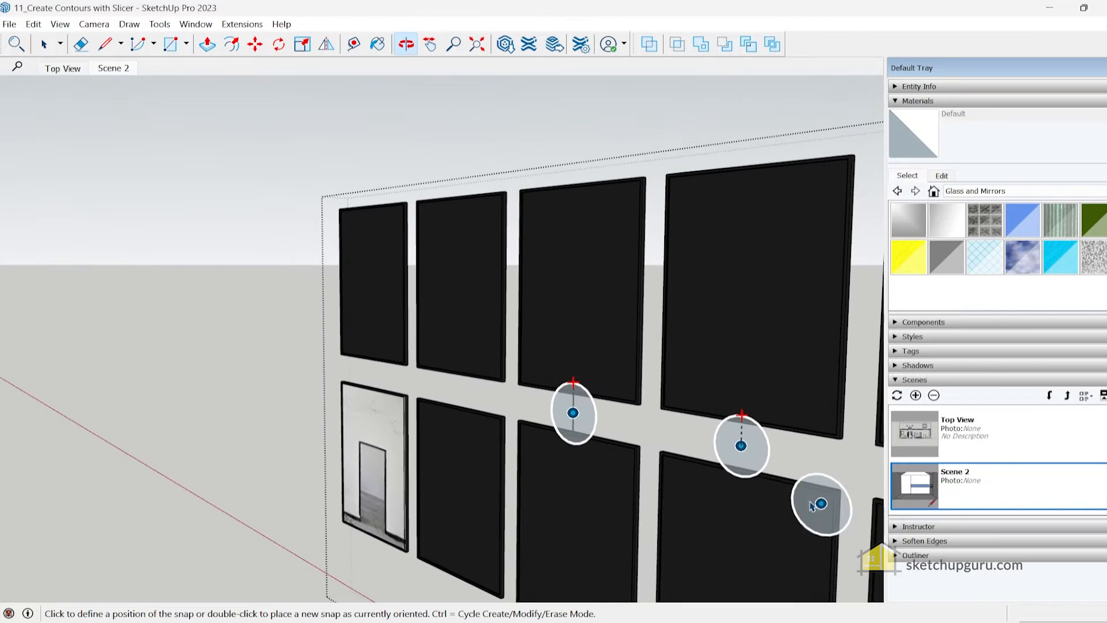
pyautogui.click(456, 390)
pyautogui.moveTo(526, 445); pyautogui.dragTo(650, 356, button='middle')
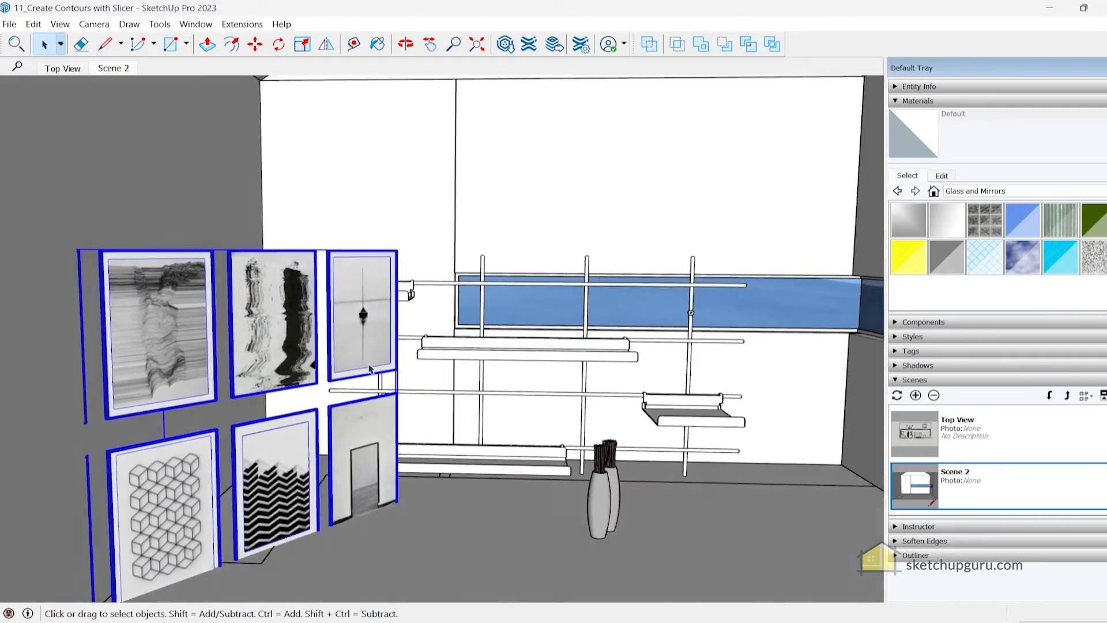
# Move the picture-frame set by one of its snaps onto the left wall
pyautogui.scroll(3, 231, 369)
pyautogui.moveTo(231, 369); pyautogui.dragTo(178, 354, button='middle')
pyautogui.press('m')
pyautogui.click(308, 372)
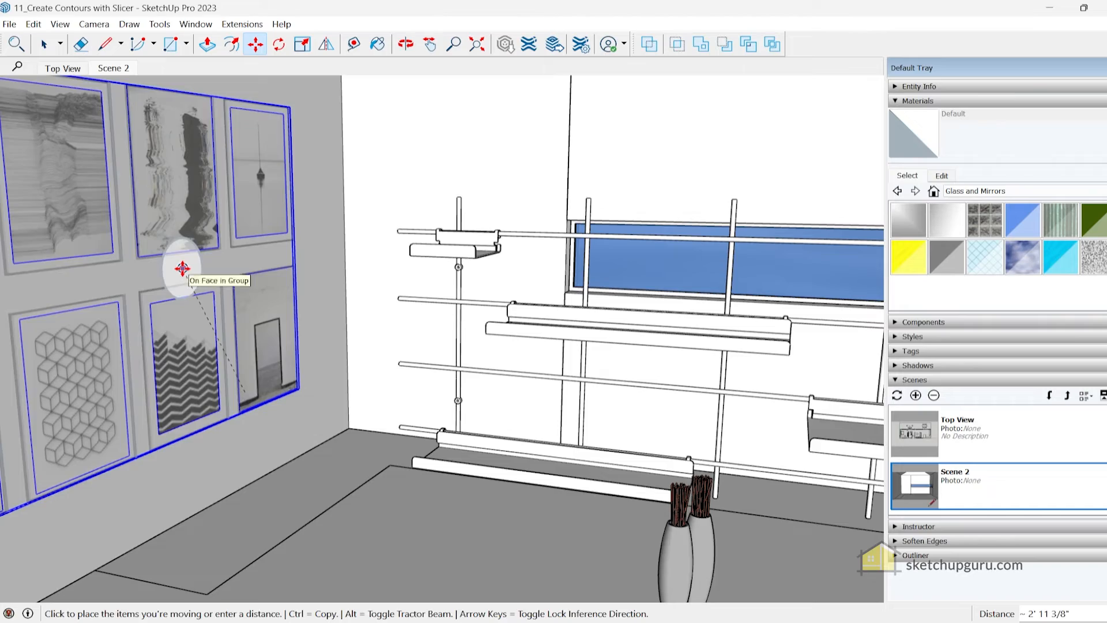
pyautogui.click(182, 269)
pyautogui.moveTo(182, 268); pyautogui.dragTo(291, 292, button='middle')
# Copy the picture-frame set by a snap from the left wall onto the opposite wall beside the glass door
pyautogui.click(101, 265)
pyautogui.press('ctrl')
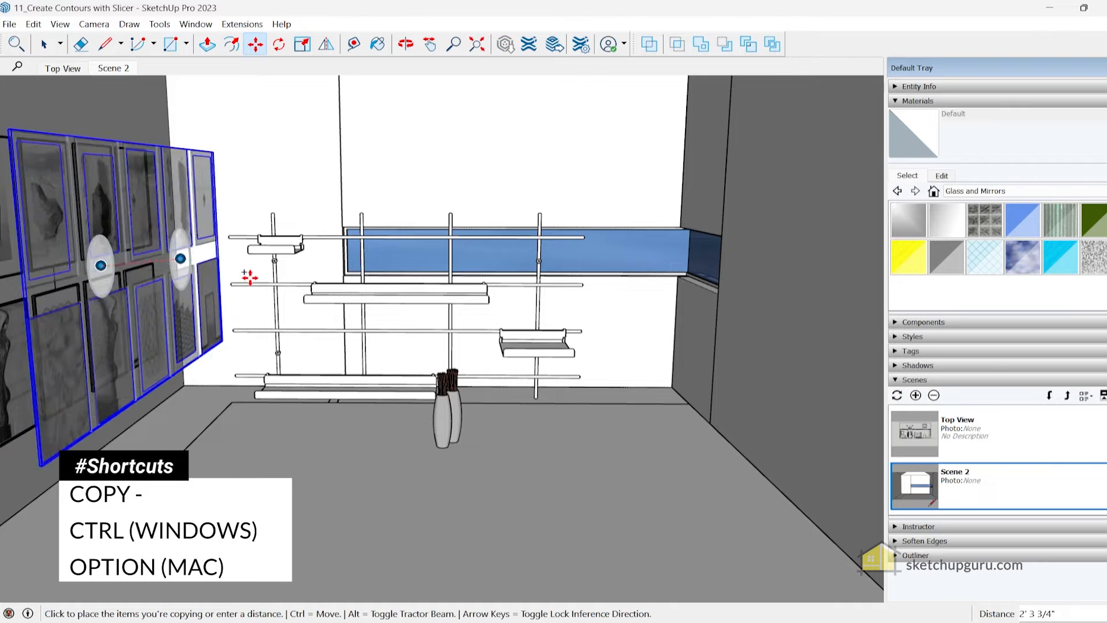
pyautogui.moveTo(665, 296); pyautogui.dragTo(648, 247, button='middle')
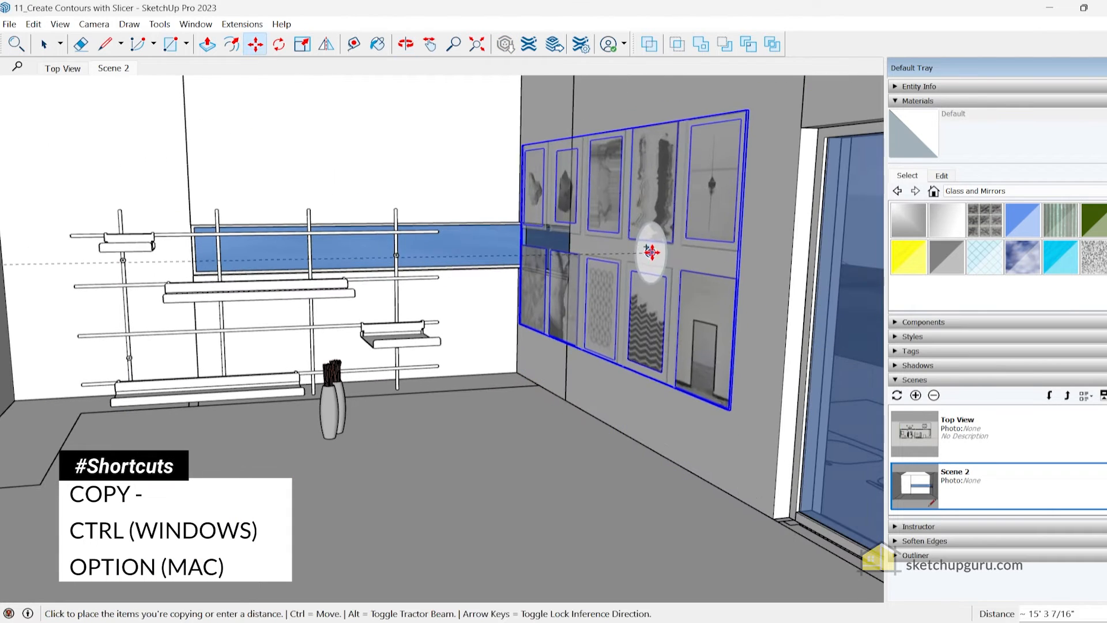
pyautogui.click(673, 216)
pyautogui.moveTo(673, 216); pyautogui.dragTo(423, 309, button='middle')
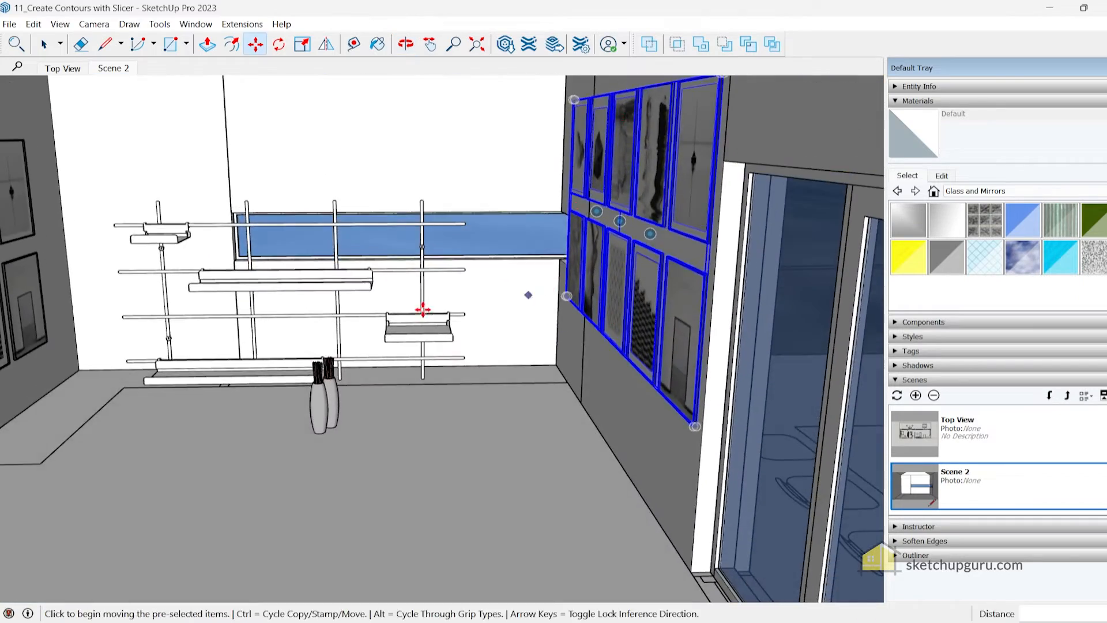
# Open the component containing the two vases for editing
pyautogui.scroll(4, 346, 375)
pyautogui.press('space')
pyautogui.moveTo(471, 428); pyautogui.dragTo(402, 265, button='middle')
pyautogui.moveTo(559, 305); pyautogui.dragTo(555, 410, button='middle')
pyautogui.moveTo(596, 441); pyautogui.dragTo(662, 396, button='middle')
pyautogui.press('s')
pyautogui.moveTo(621, 325); pyautogui.dragTo(567, 417)
pyautogui.press('space')
pyautogui.moveTo(542, 501); pyautogui.dragTo(424, 400, button='middle')
pyautogui.scroll(3, 507, 424)
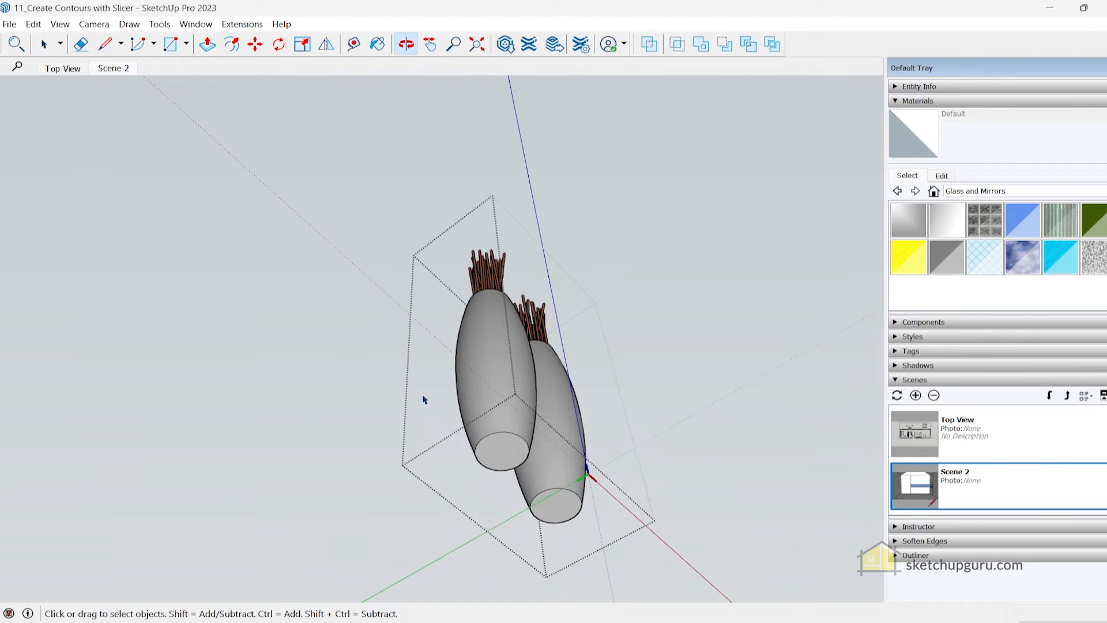
# Place a snap at the centre of each vase's flat base
pyautogui.rightClick(423, 400)
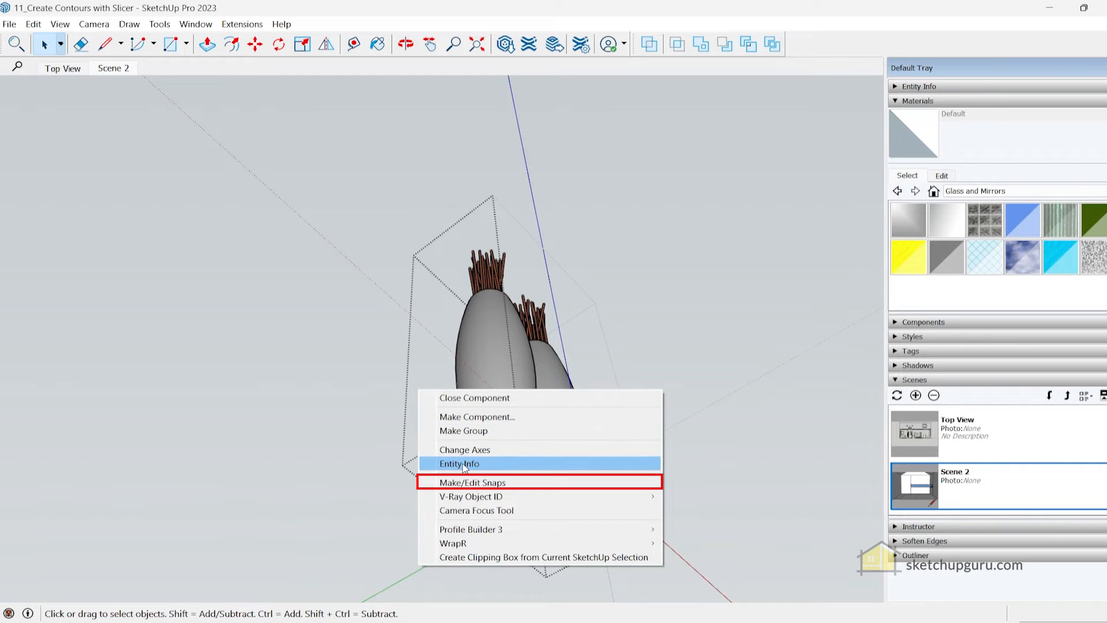
pyautogui.rightClick(340, 230)
pyautogui.rightClick(594, 292)
pyautogui.rightClick(423, 172)
pyautogui.rightClick(686, 158)
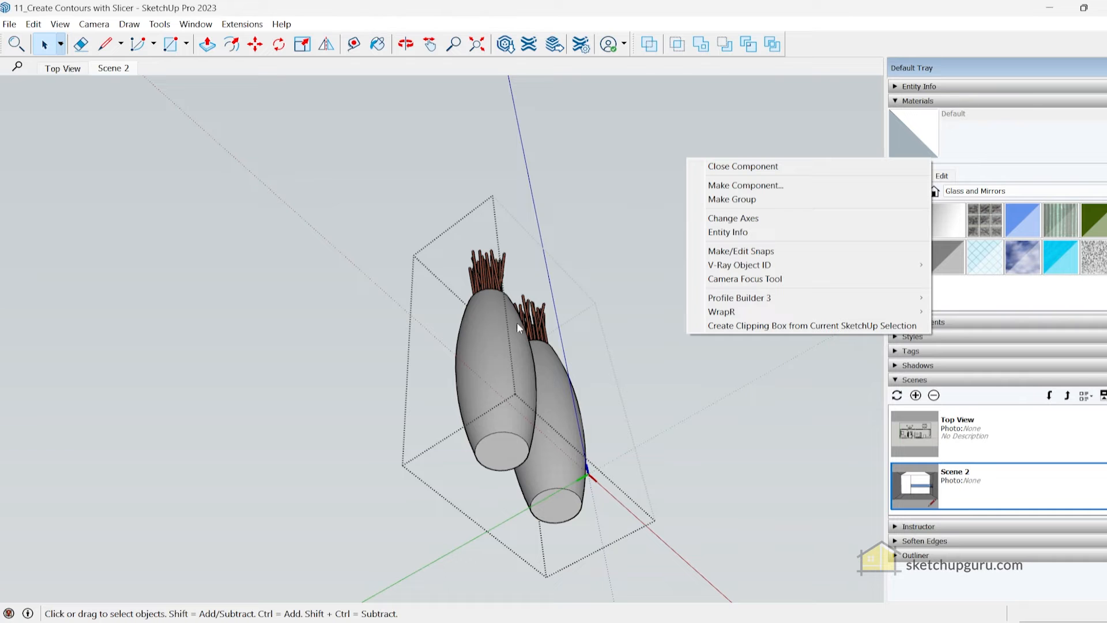
pyautogui.click(740, 251)
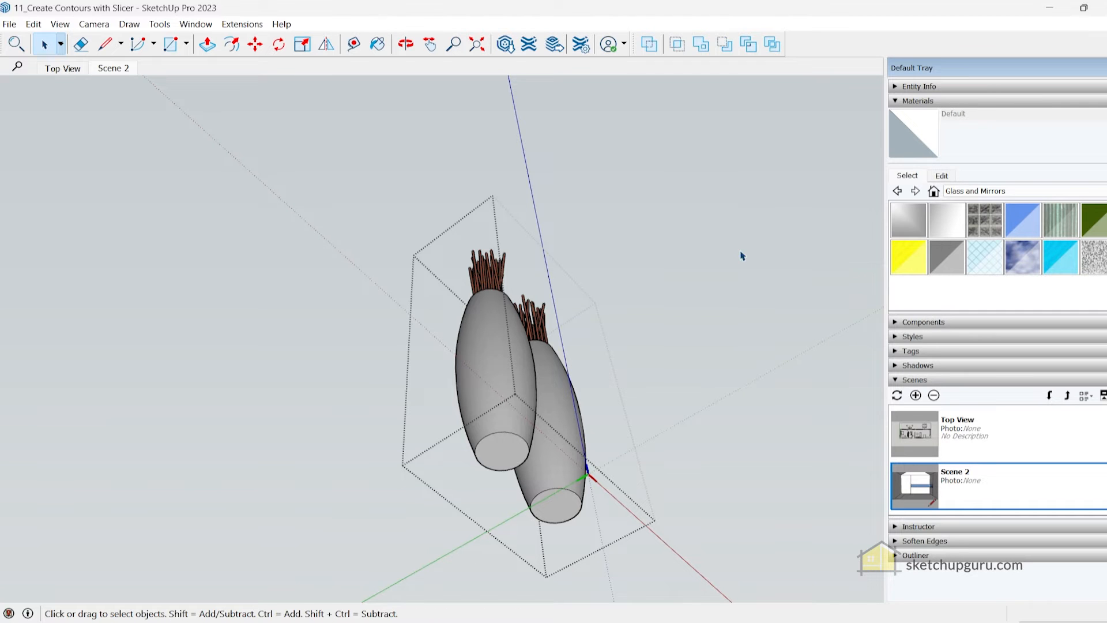
pyautogui.moveTo(539, 451); pyautogui.dragTo(767, 272, button='middle')
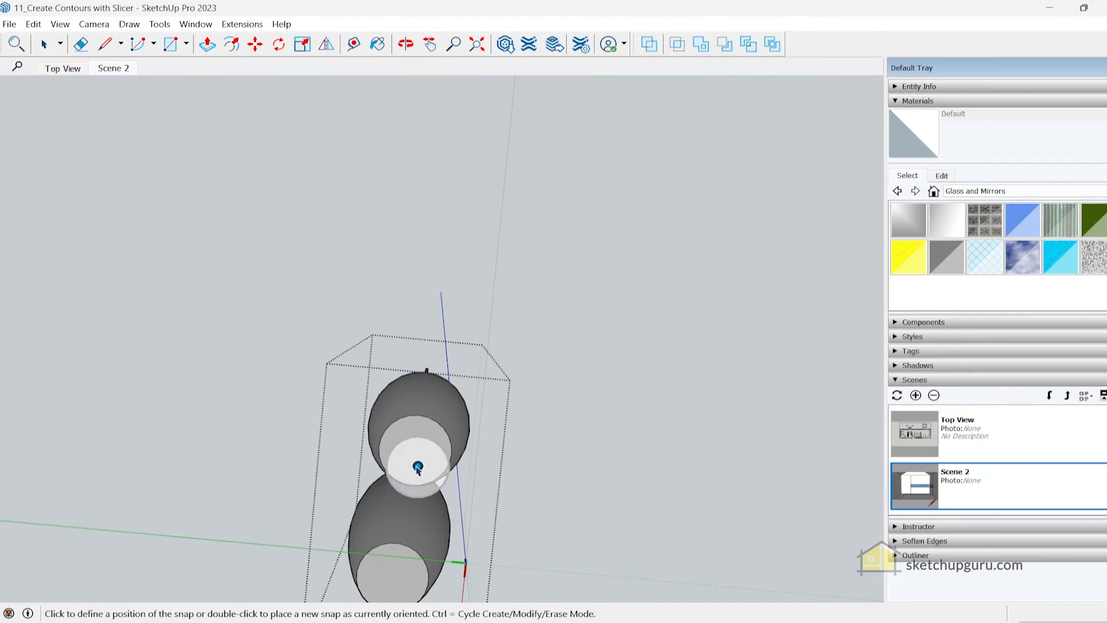
pyautogui.moveTo(415, 452); pyautogui.dragTo(575, 306, button='middle')
pyautogui.moveTo(480, 338); pyautogui.dragTo(450, 340, button='middle')
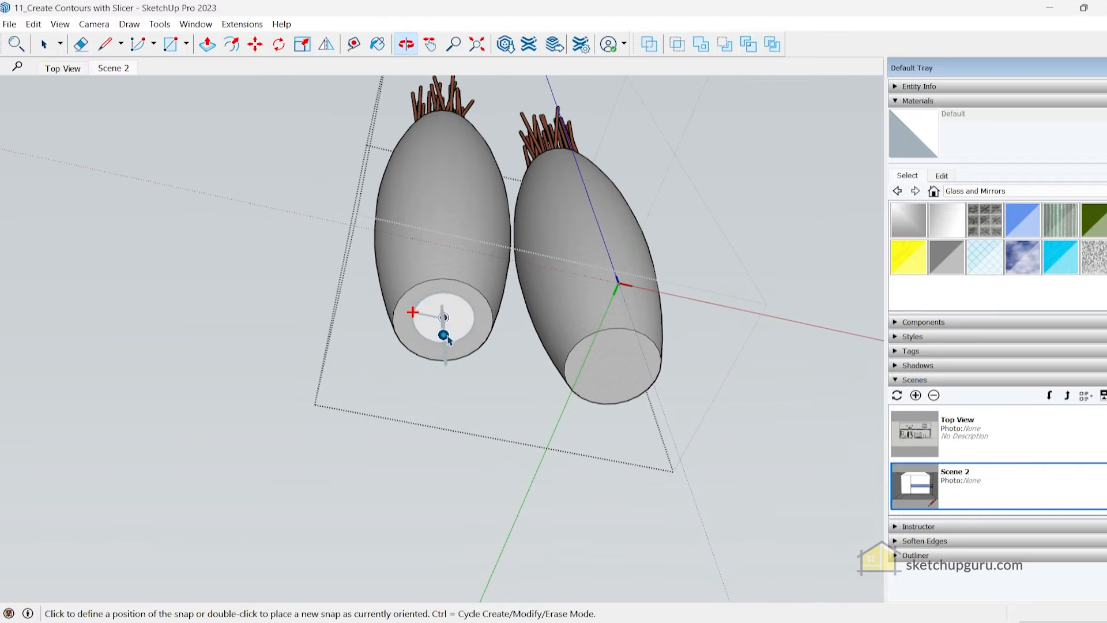
pyautogui.moveTo(486, 295); pyautogui.dragTo(478, 365, button='middle')
pyautogui.moveTo(600, 364); pyautogui.dragTo(509, 447, button='middle')
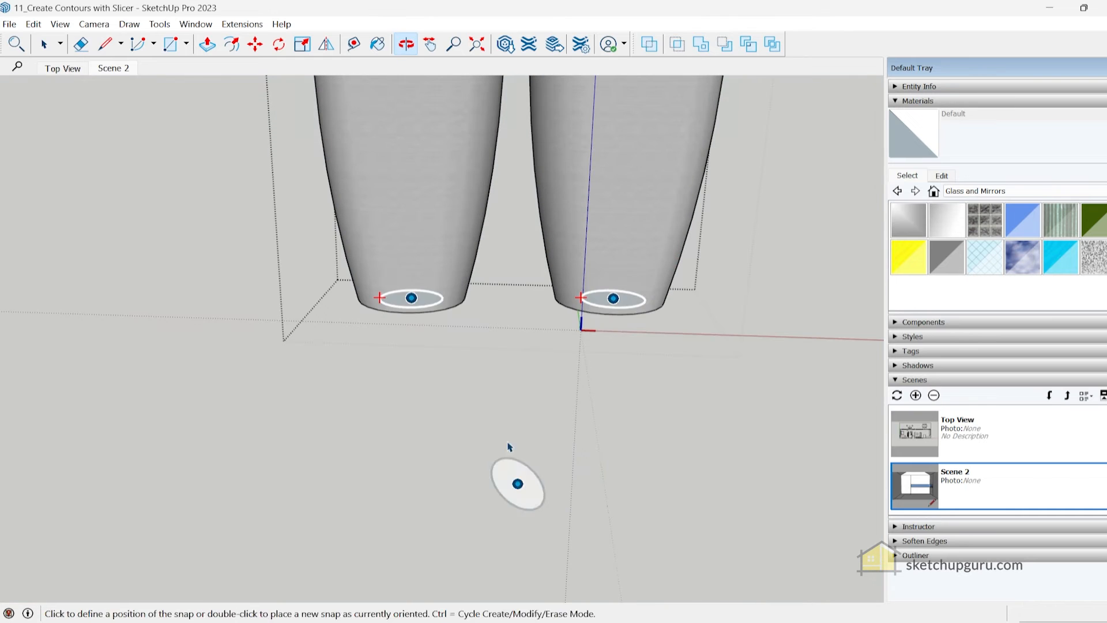
pyautogui.press('space')
# Leave the vases component and open the wall shelf unit for editing
pyautogui.scroll(-2, 511, 359)
pyautogui.click(510, 364)
pyautogui.scroll(-3, 510, 365)
pyautogui.moveTo(606, 259); pyautogui.dragTo(589, 393, button='middle')
pyautogui.scroll(-3, 589, 393)
pyautogui.moveTo(503, 307); pyautogui.dragTo(587, 354, button='middle')
pyautogui.doubleClick(402, 355)
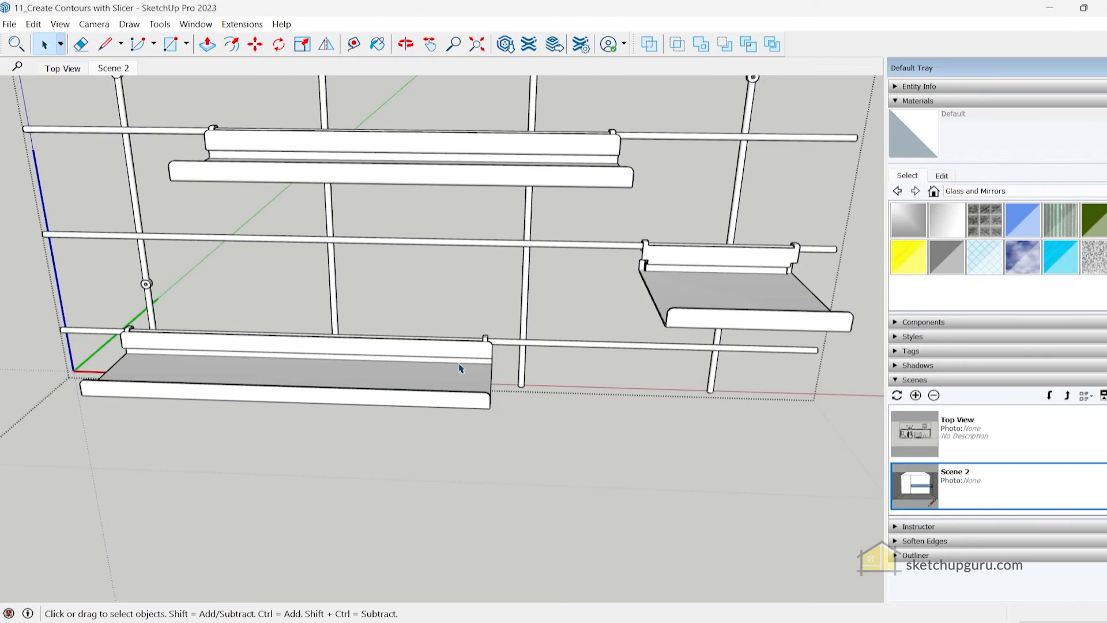
# Place snaps in a row along the surface of the lowest shelf
pyautogui.moveTo(459, 363); pyautogui.dragTo(312, 393, button='middle')
pyautogui.scroll(3, 314, 370)
pyautogui.rightClick(330, 338)
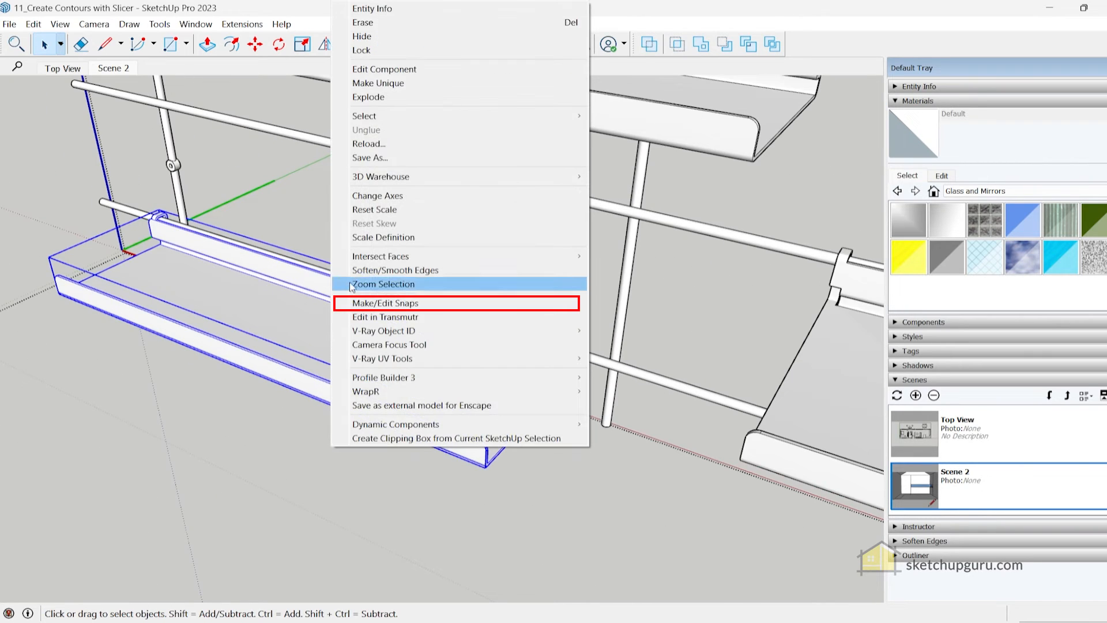
pyautogui.click(386, 303)
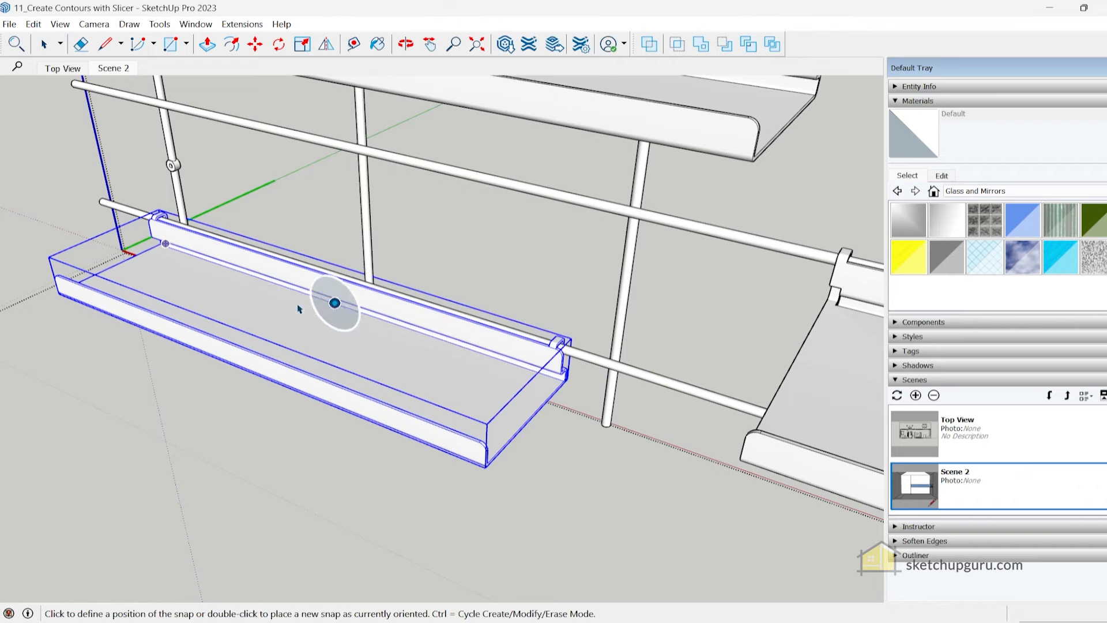
pyautogui.click(178, 280)
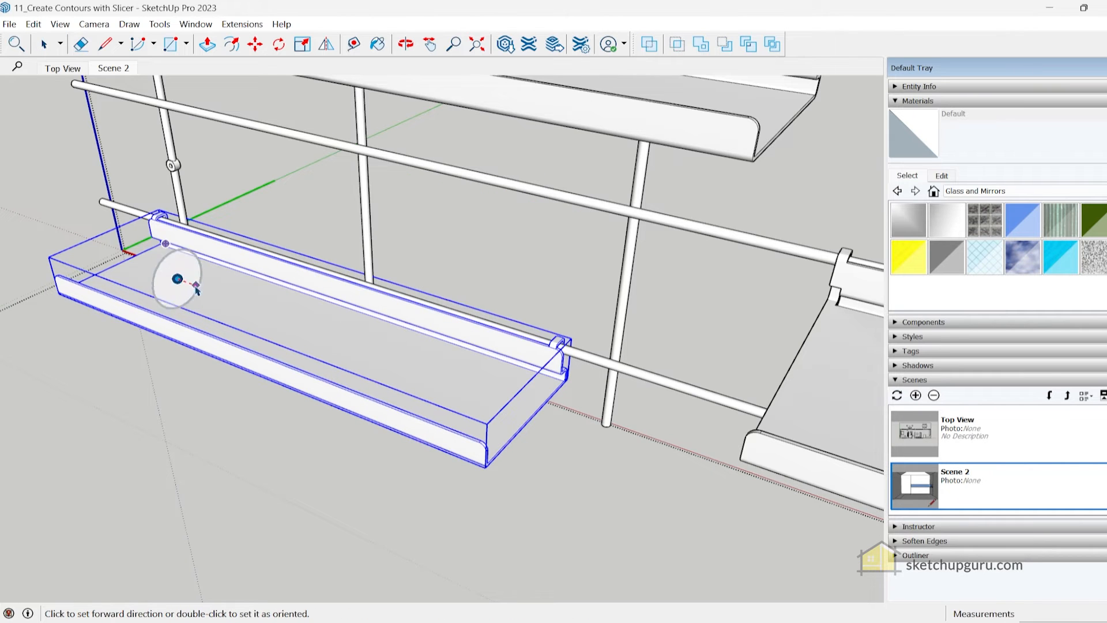
pyautogui.click(155, 172)
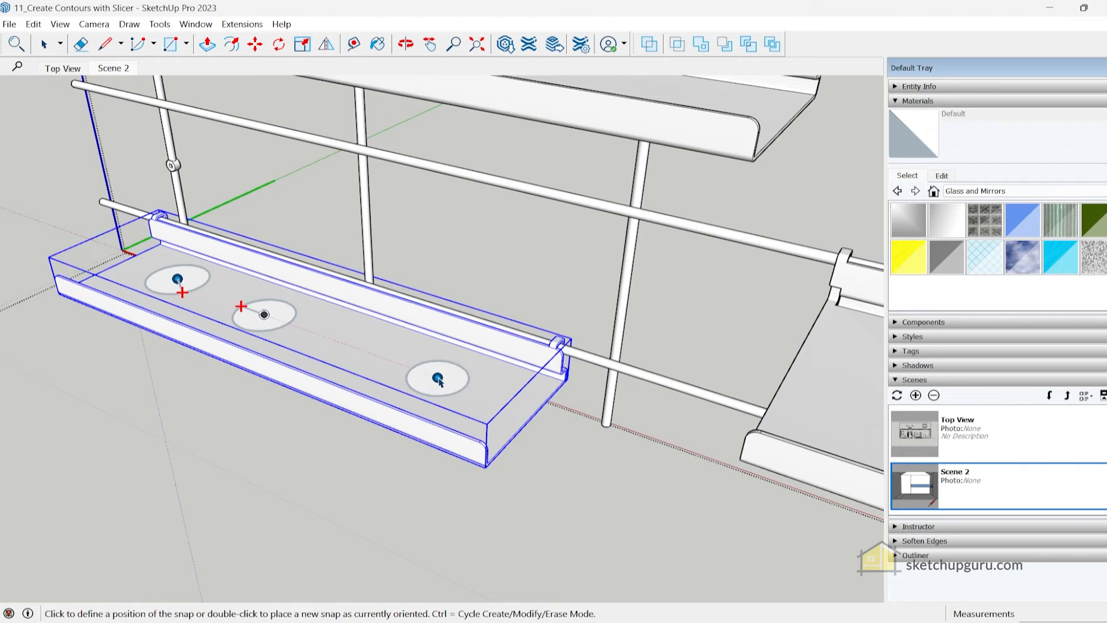
# Place three snaps along the long middle shelf and one each on the small upper shelf and the deep shelf
pyautogui.scroll(-3, 616, 385)
pyautogui.moveTo(503, 388); pyautogui.dragTo(476, 462, button='middle')
pyautogui.click(279, 292)
pyautogui.click(419, 334)
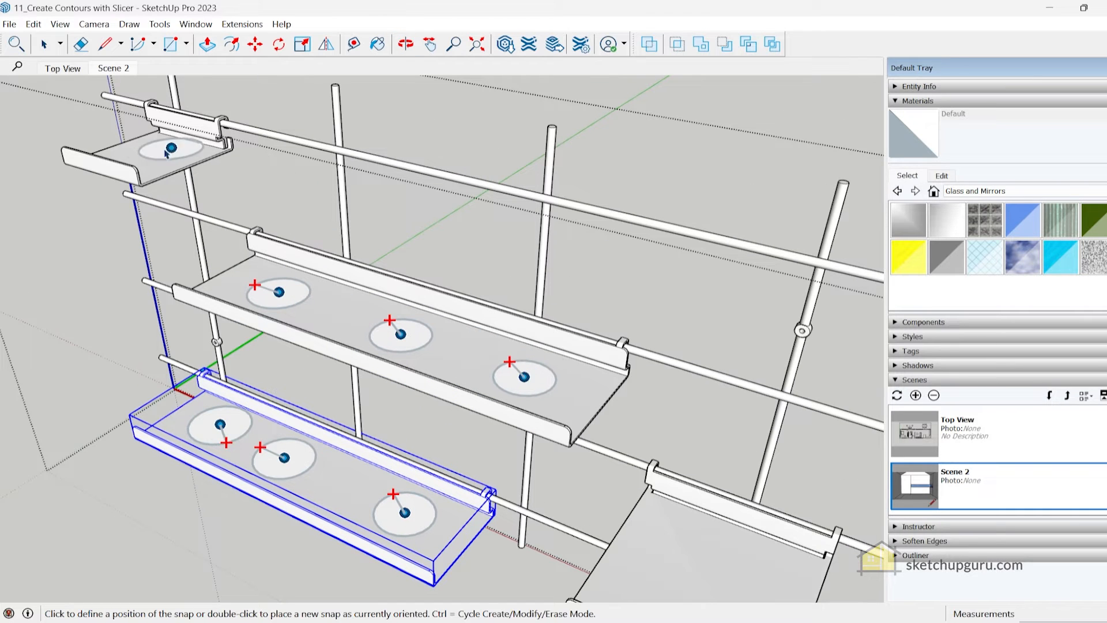
pyautogui.moveTo(152, 162)
pyautogui.mouseDown(button='middle')
pyautogui.moveTo(709, 331)
pyautogui.moveTo(545, 367)
pyautogui.moveTo(410, 309)
pyautogui.moveTo(422, 454)
pyautogui.moveTo(543, 327)
pyautogui.moveTo(525, 428)
pyautogui.mouseUp(button='middle')
pyautogui.press('space')
# Reopen the vases component and start editing the snaps of one vase
pyautogui.moveTo(573, 396)
pyautogui.mouseDown(button='middle')
pyautogui.moveTo(465, 364)
pyautogui.moveTo(504, 396)
pyautogui.moveTo(474, 268)
pyautogui.mouseUp(button='middle')
pyautogui.doubleClick(503, 396)
pyautogui.scroll(5, 504, 396)
pyautogui.scroll(3, 479, 315)
pyautogui.click(487, 346)
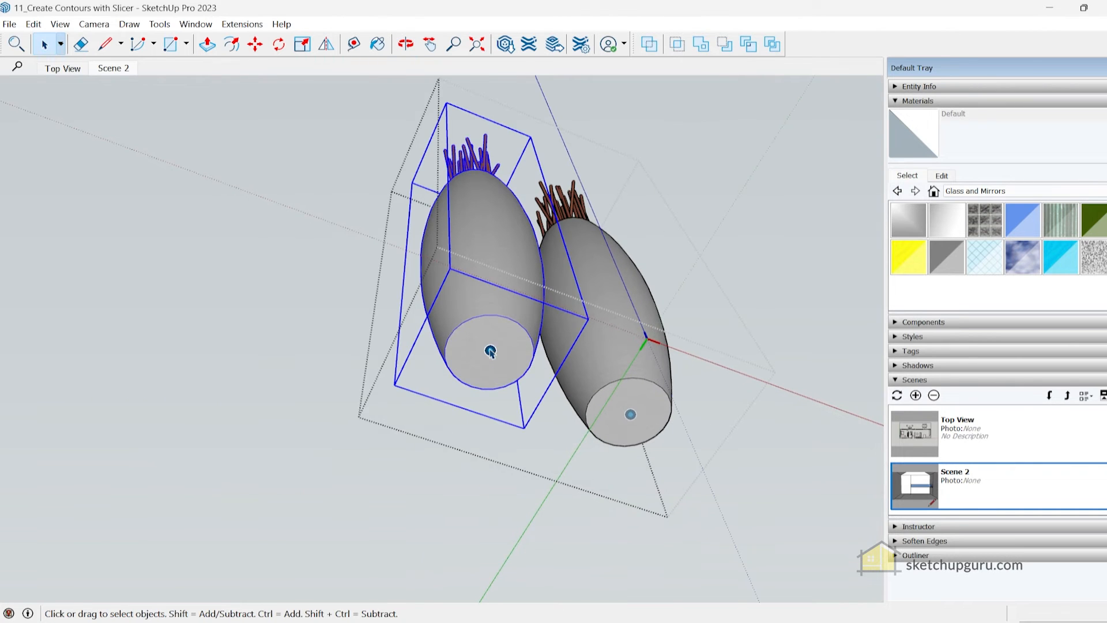
pyautogui.rightClick(490, 350)
pyautogui.click(539, 237)
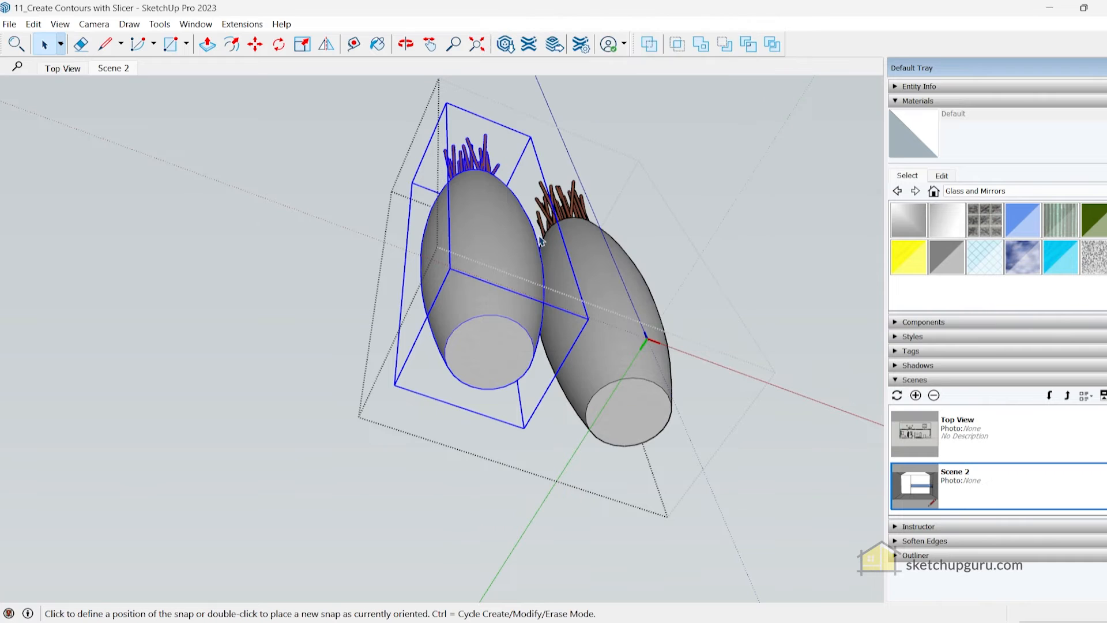
# Rotate the base snaps of both vases so their directions point perpendicular to the row of vases
pyautogui.doubleClick(463, 342)
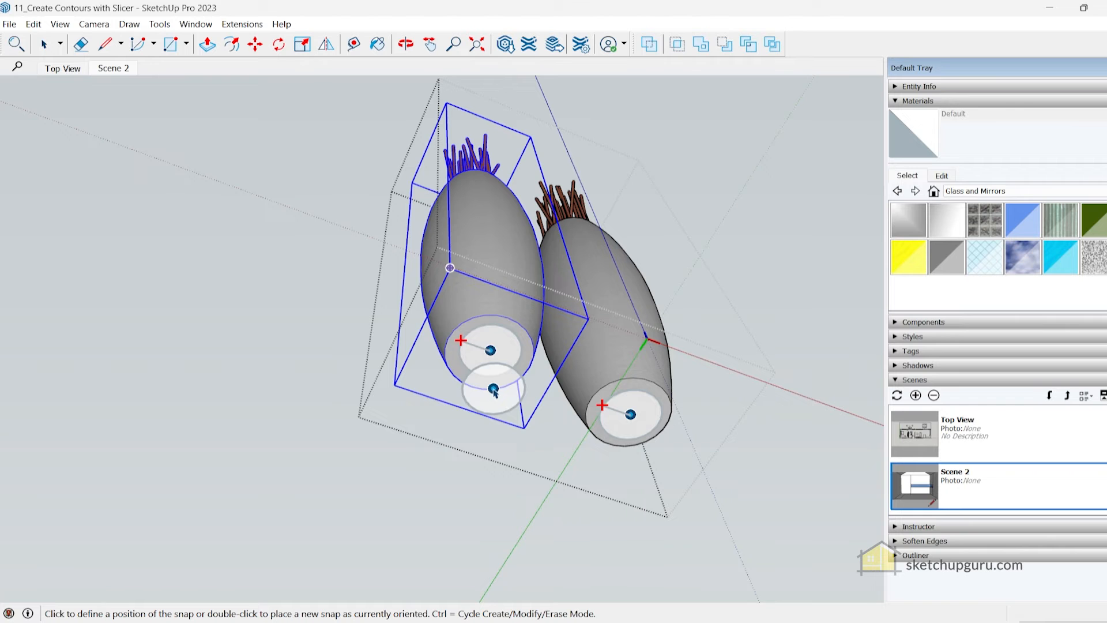
pyautogui.scroll(2, 462, 349)
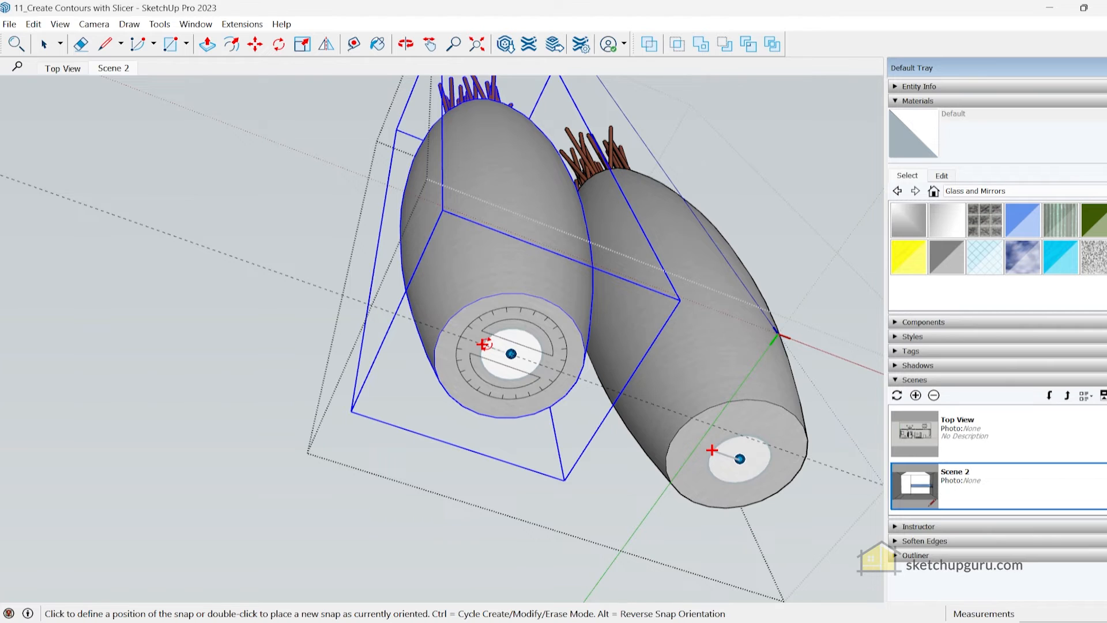
pyautogui.click(482, 344)
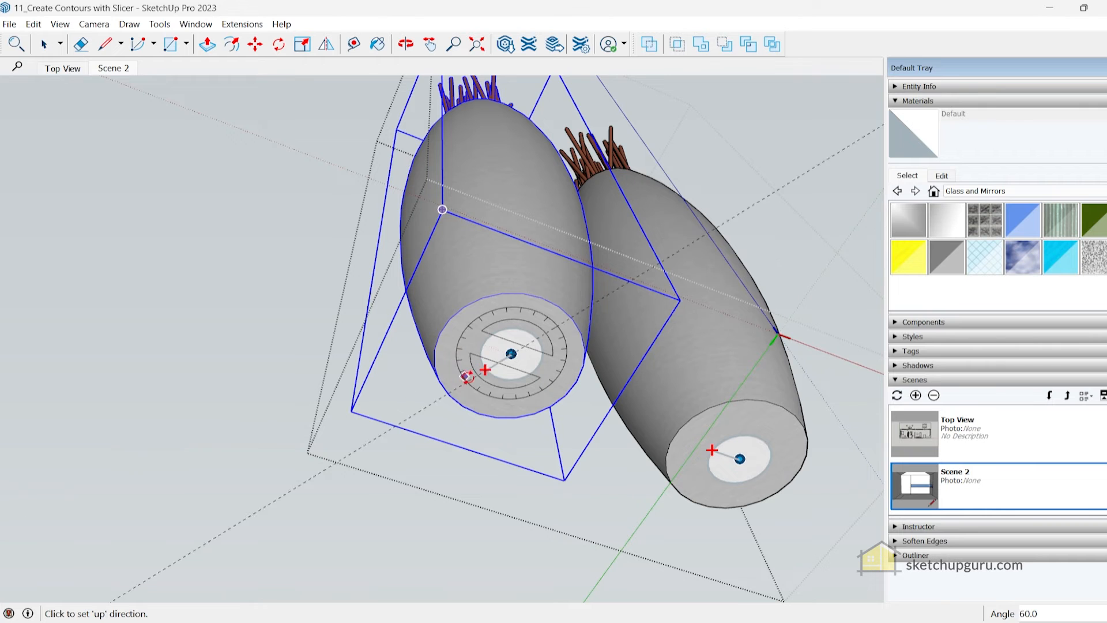
pyautogui.click(523, 332)
pyautogui.moveTo(523, 332); pyautogui.dragTo(491, 433, button='middle')
pyautogui.click(440, 414)
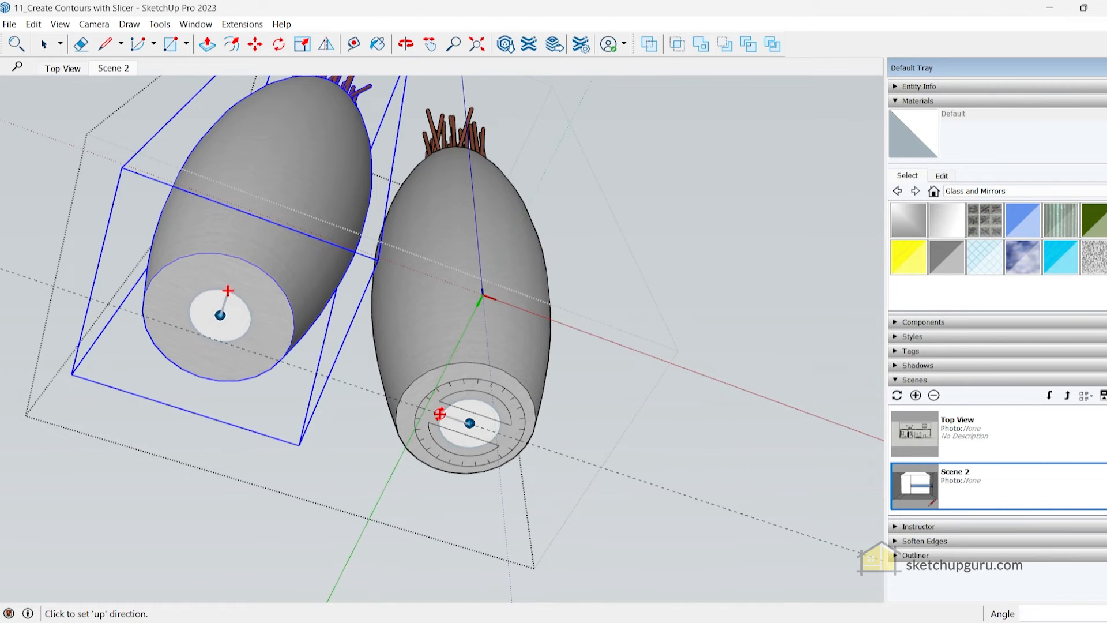
pyautogui.click(478, 401)
pyautogui.scroll(-5, 551, 366)
pyautogui.moveTo(563, 322); pyautogui.dragTo(529, 415, button='middle')
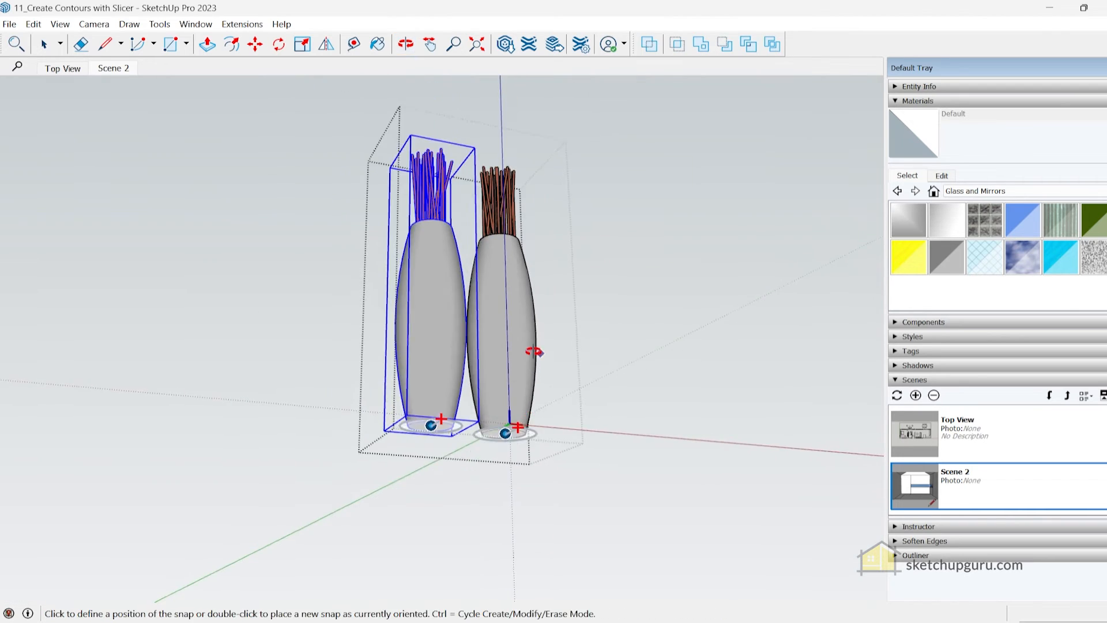
# Leave the vases component and start editing the snaps of the lowest shelf in the wall shelf unit
pyautogui.press('space')
pyautogui.press('Escape')
pyautogui.scroll(-4, 468, 391)
pyautogui.moveTo(517, 323); pyautogui.dragTo(442, 384, button='middle')
pyautogui.scroll(-4, 487, 372)
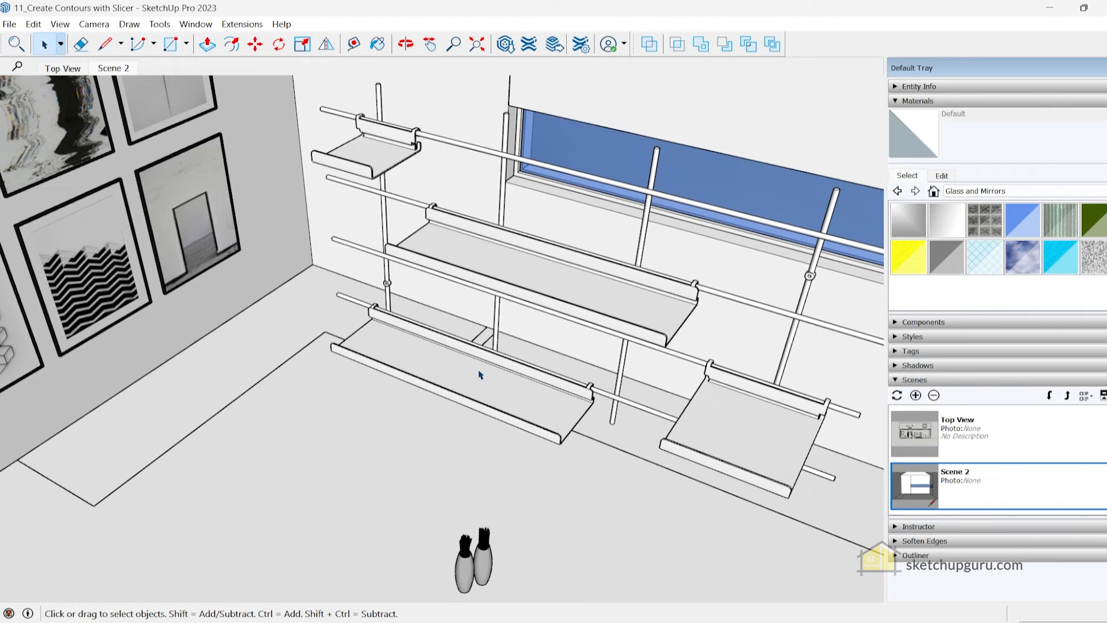
pyautogui.doubleClick(481, 375)
pyautogui.click(447, 370)
pyautogui.scroll(3, 448, 369)
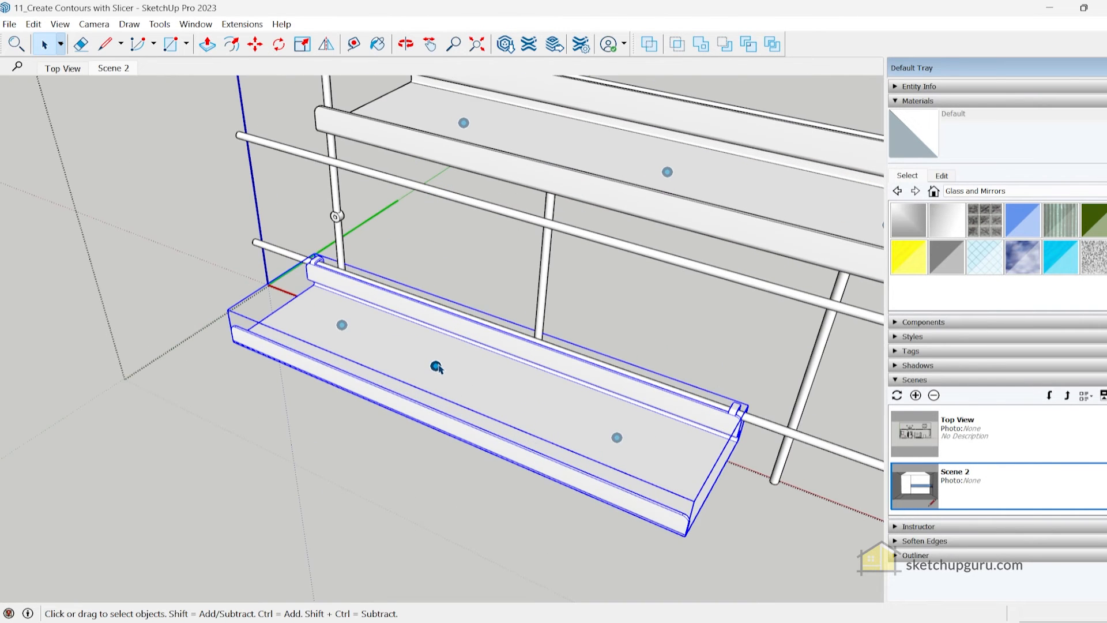
pyautogui.rightClick(437, 367)
pyautogui.click(486, 301)
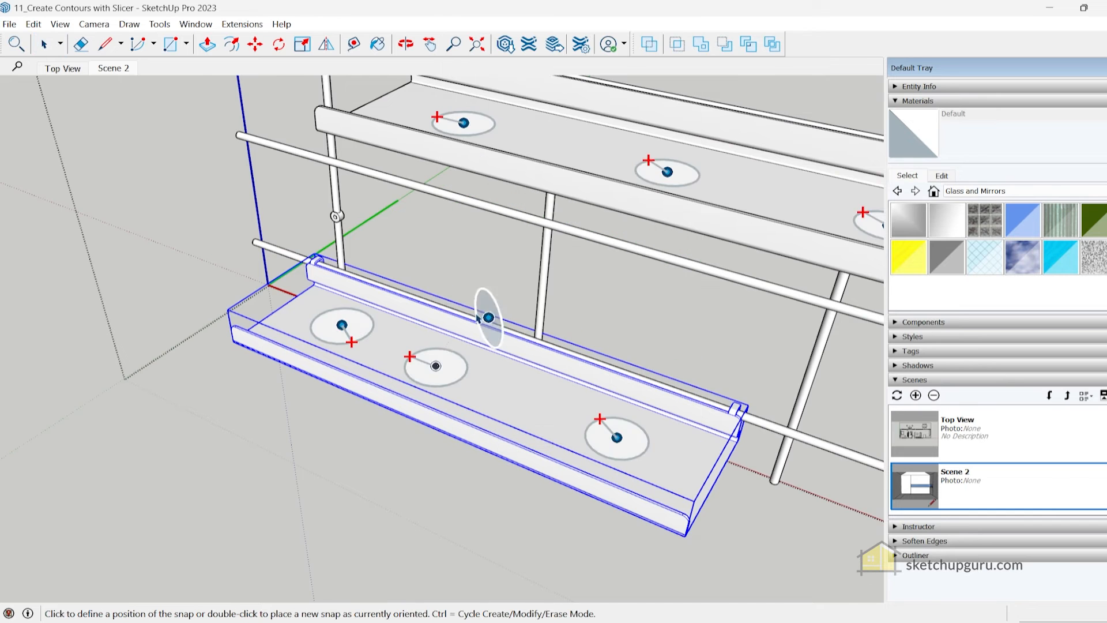
# Rotate the first two snaps on the lowest shelf so they point toward the shelf's front edge
pyautogui.scroll(3, 445, 368)
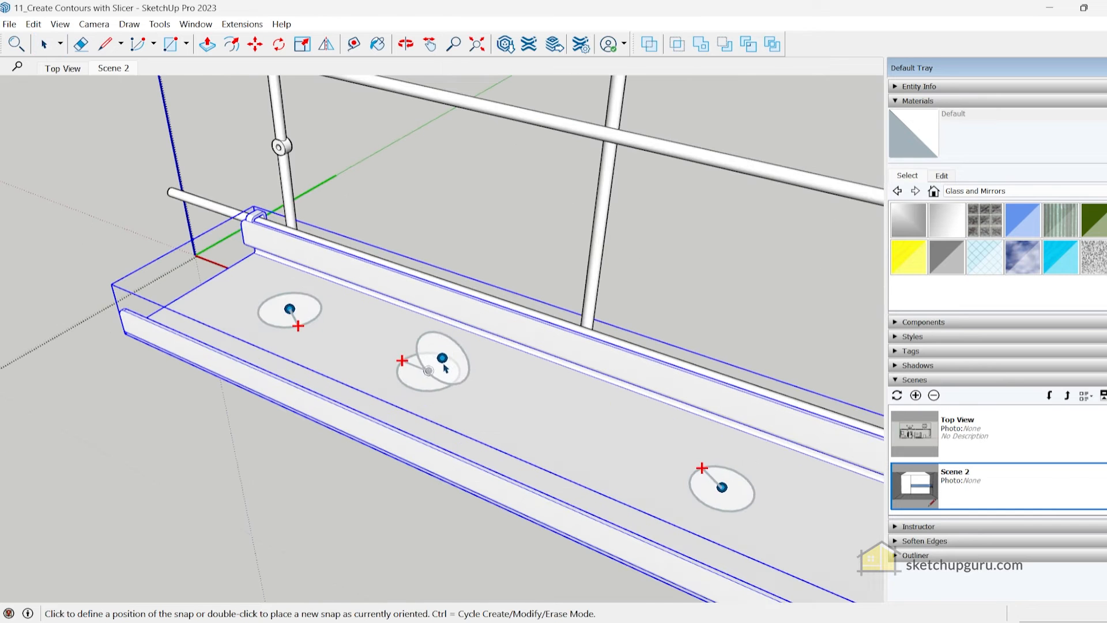
pyautogui.click(402, 359)
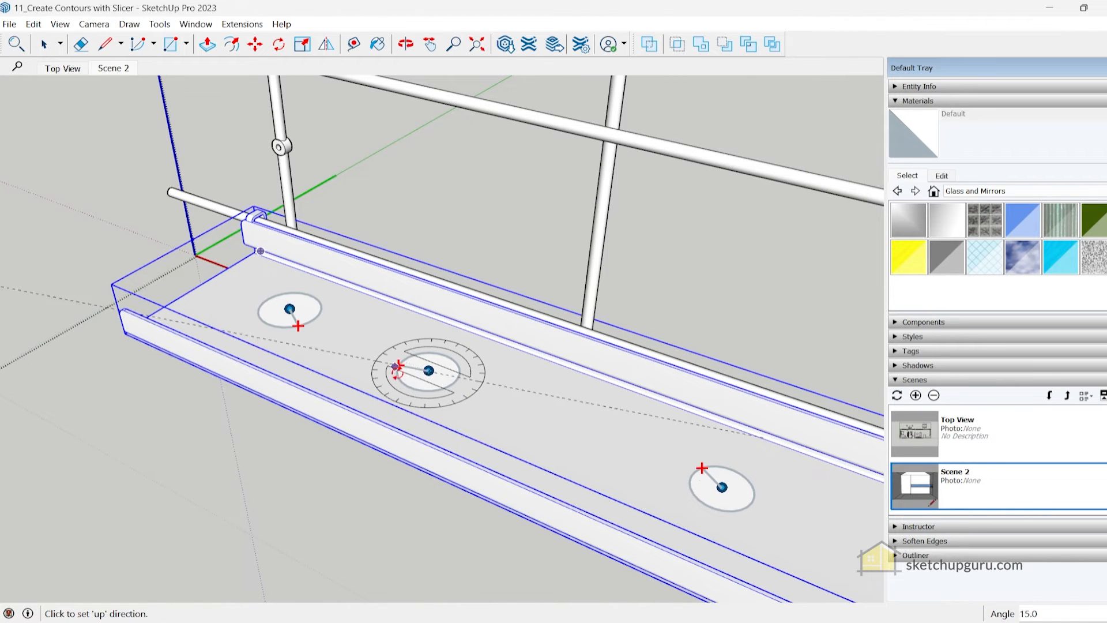
pyautogui.click(298, 326)
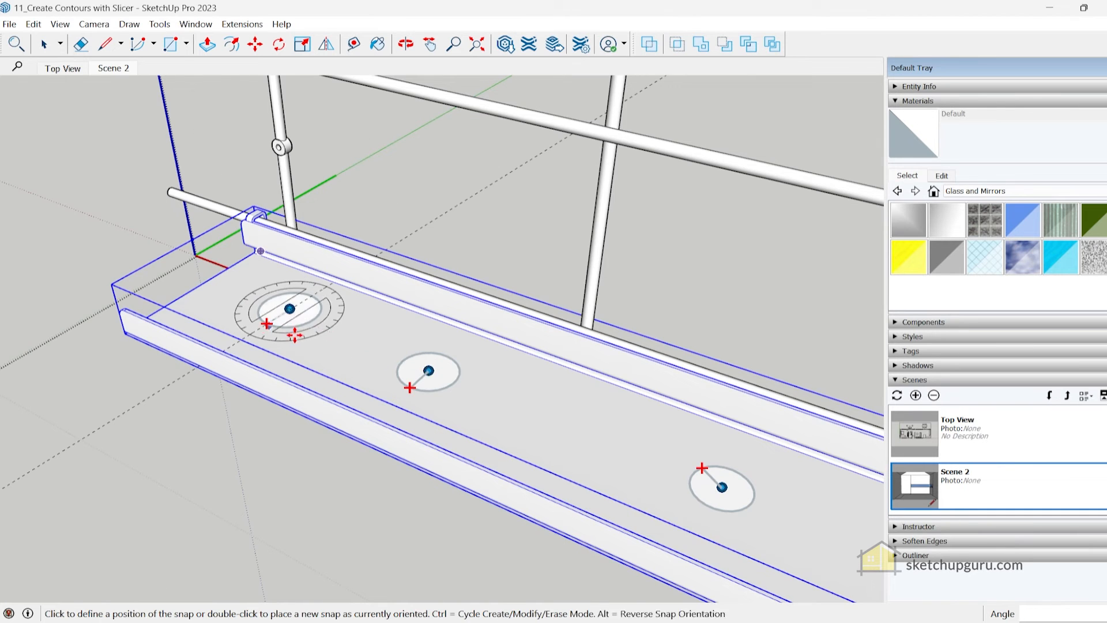
pyautogui.click(265, 326)
# Adjust the directions of snaps on the shelves above, pointing the small upper shelf's snap toward its front edge
pyautogui.scroll(-5, 565, 439)
pyautogui.moveTo(558, 361); pyautogui.dragTo(799, 369, button='middle')
pyautogui.keyDown('shift'); pyautogui.moveTo(626, 346); pyautogui.dragTo(343, 361, button='middle'); pyautogui.keyUp('shift')
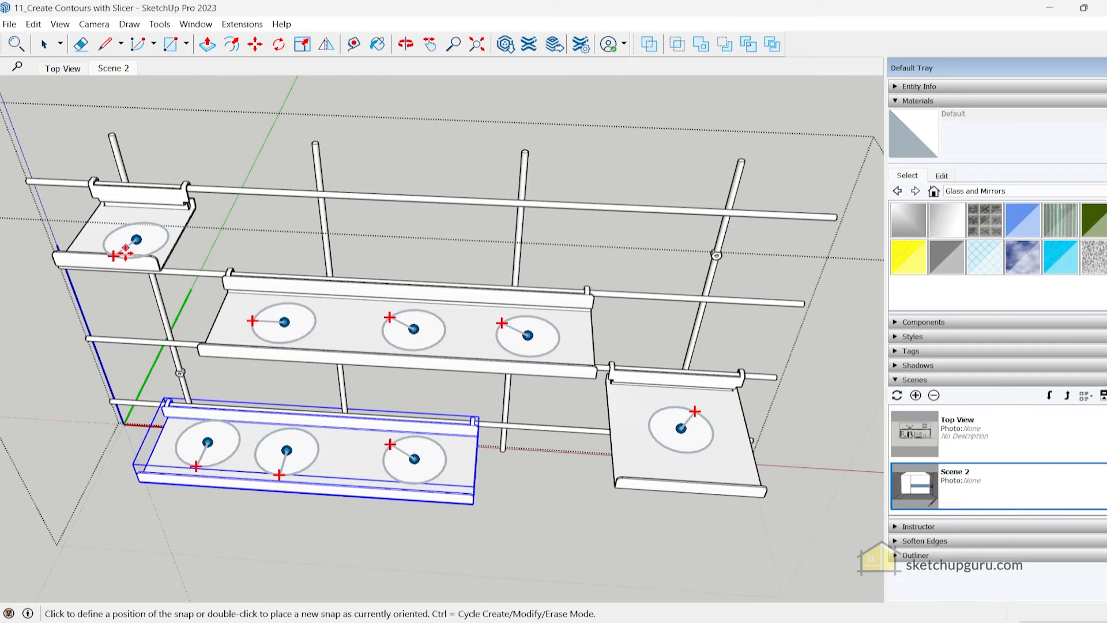
pyautogui.scroll(2, 255, 315)
pyautogui.click(255, 313)
pyautogui.click(283, 336)
pyautogui.moveTo(340, 365); pyautogui.dragTo(462, 265, button='middle')
pyautogui.press('space')
pyautogui.moveTo(456, 332); pyautogui.dragTo(450, 292, button='middle')
# Return to Scene 2 and move the vases by a base snap onto the first snap of the lowest shelf
pyautogui.click(114, 68)
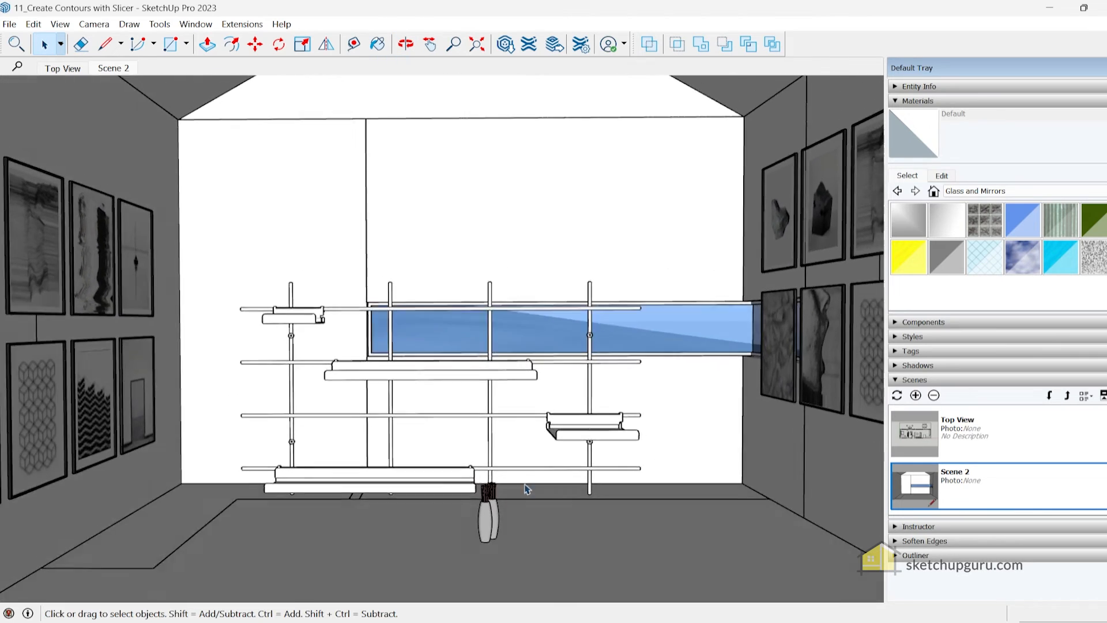
pyautogui.moveTo(592, 511); pyautogui.dragTo(532, 452, button='middle')
pyautogui.click(545, 412)
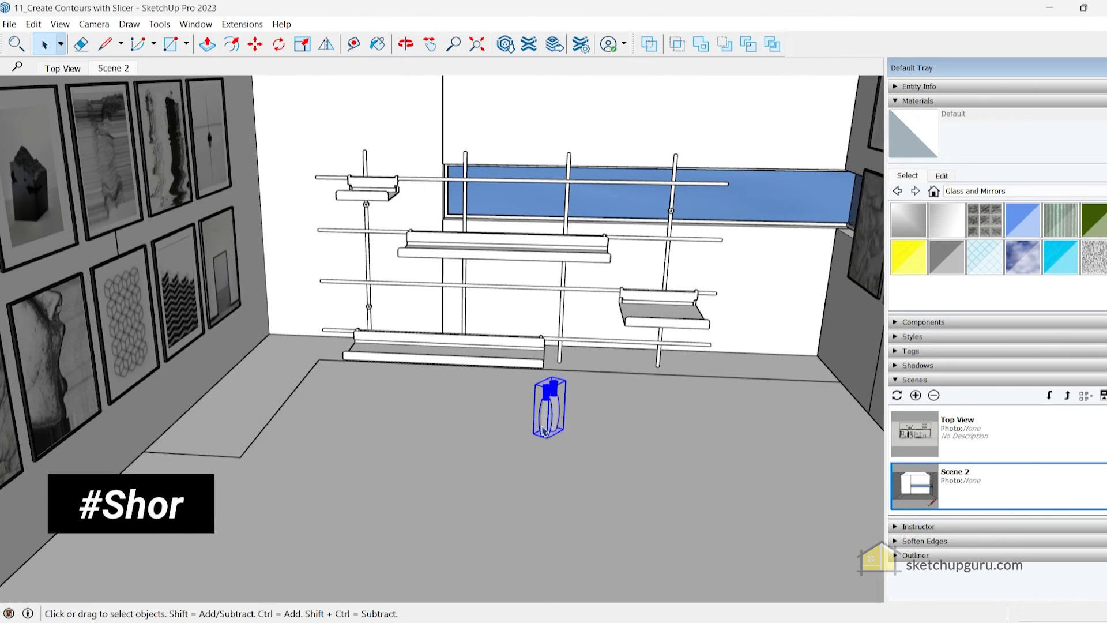
pyautogui.scroll(2, 533, 424)
pyautogui.press('m')
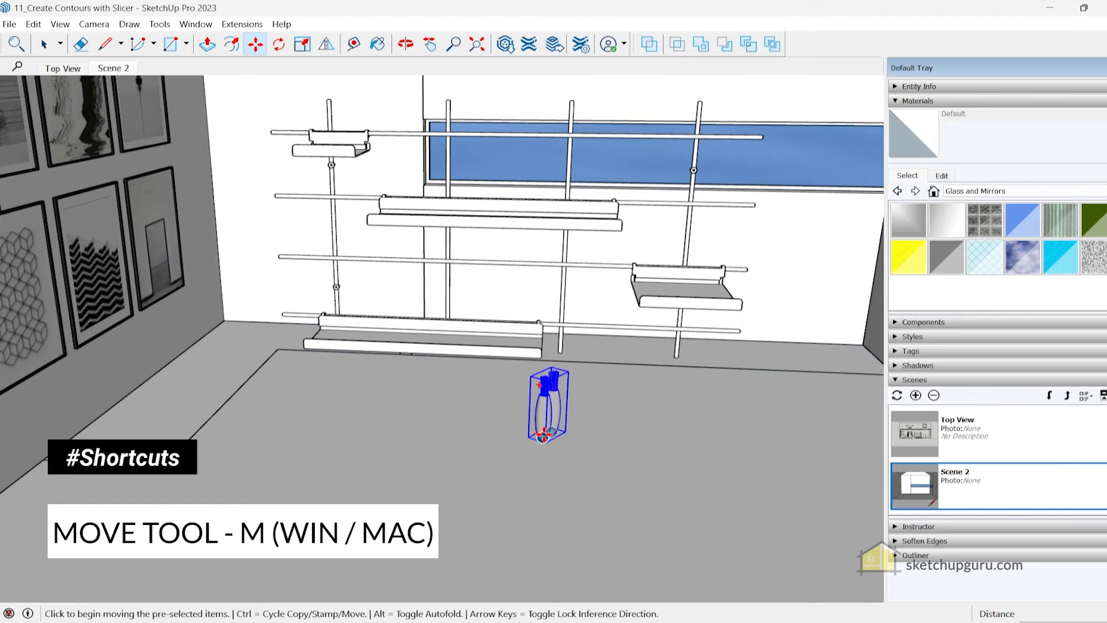
pyautogui.click(545, 437)
pyautogui.scroll(3, 366, 330)
pyautogui.moveTo(367, 331); pyautogui.dragTo(349, 376, button='middle')
# Copy the vases by a base snap onto the second snap of the lowest shelf
pyautogui.press('ctrl')
pyautogui.click(351, 370)
pyautogui.click(422, 386)
pyautogui.scroll(-3, 424, 384)
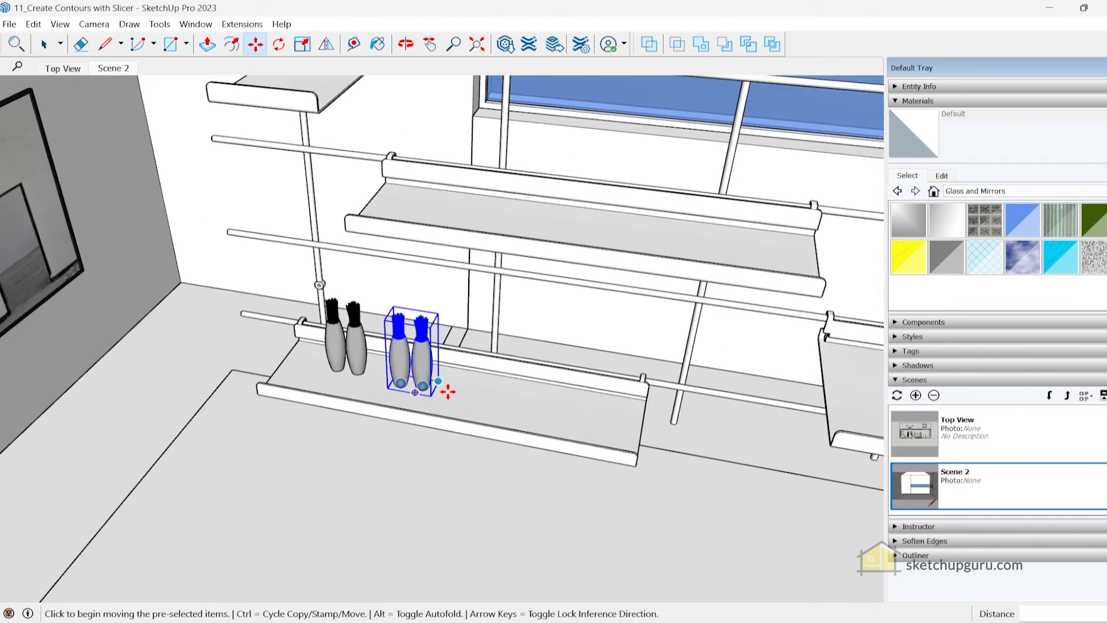
# Copy the vases from the second snap onto the third snap of the lowest shelf
pyautogui.click(423, 386)
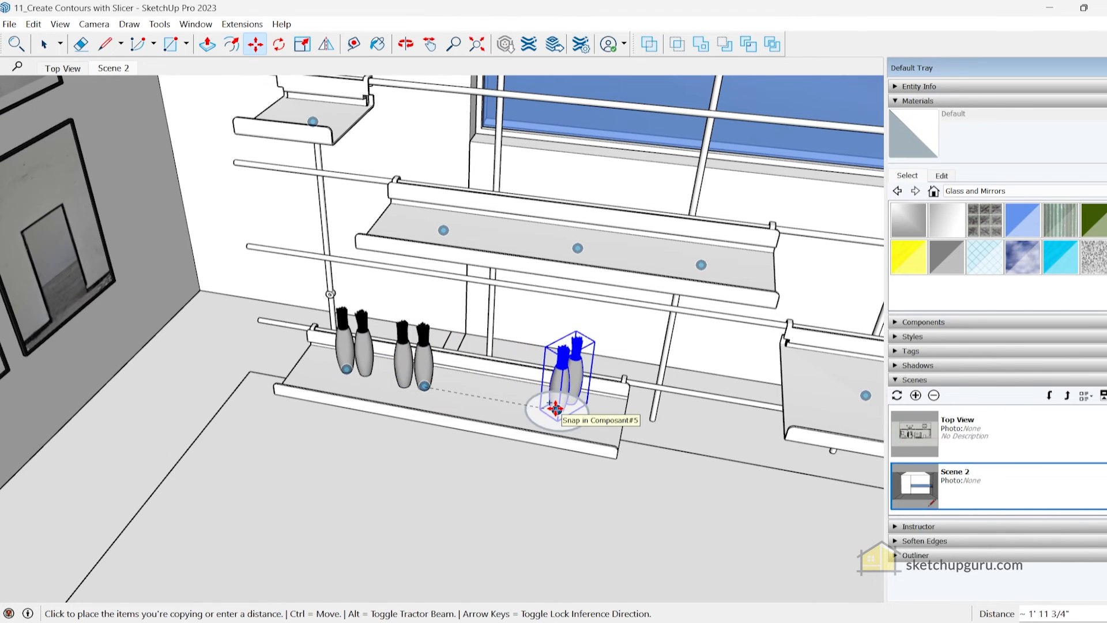
pyautogui.scroll(3, 557, 409)
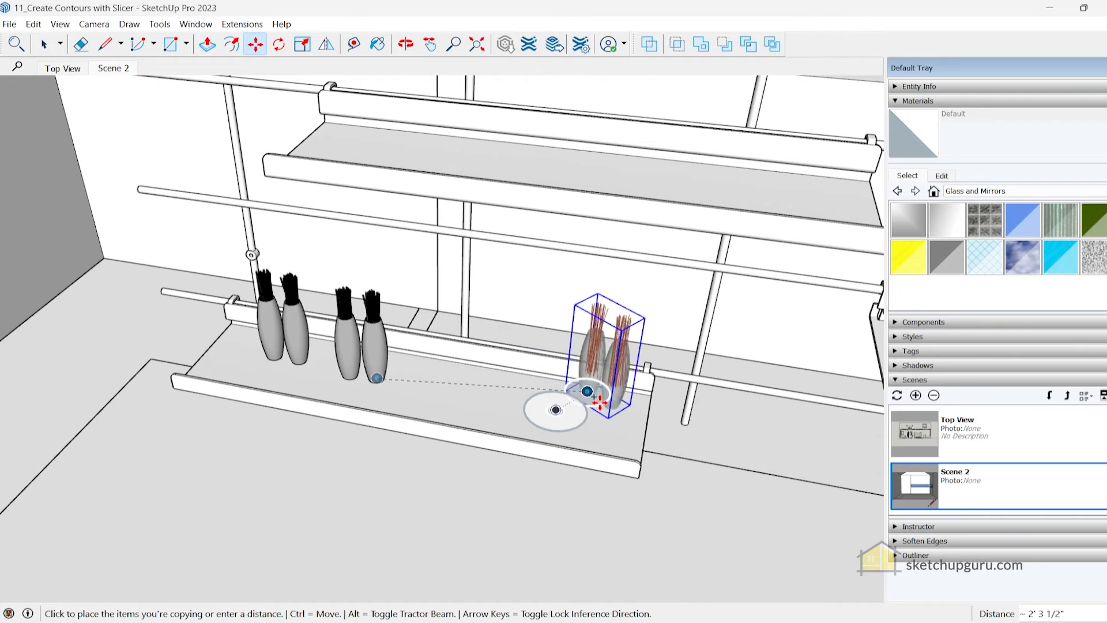
pyautogui.click(556, 408)
pyautogui.scroll(-2, 551, 407)
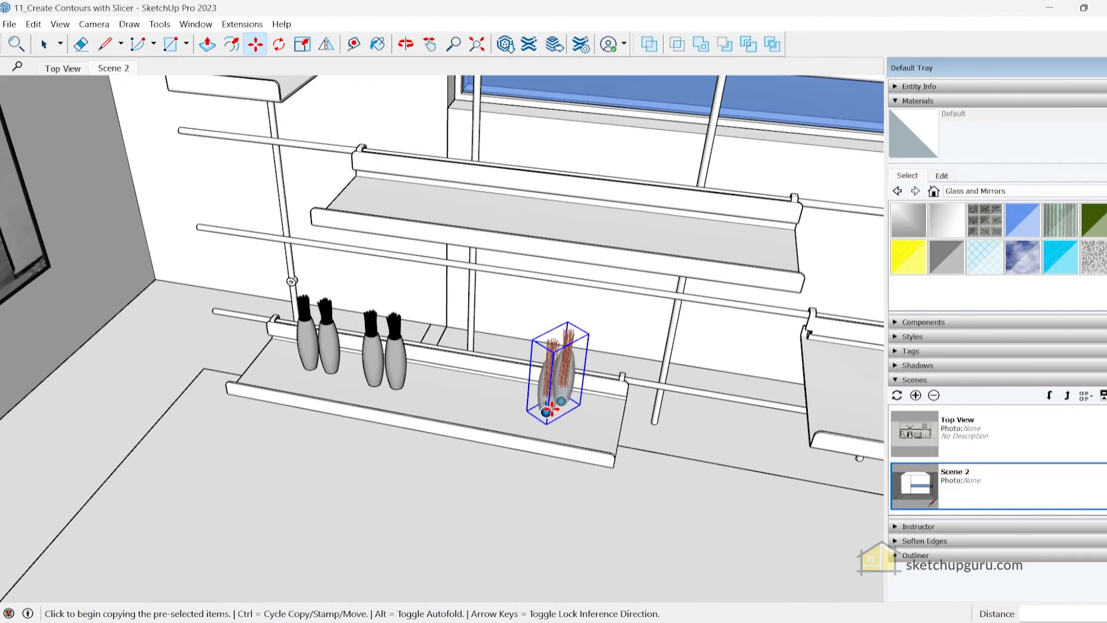
pyautogui.click(547, 410)
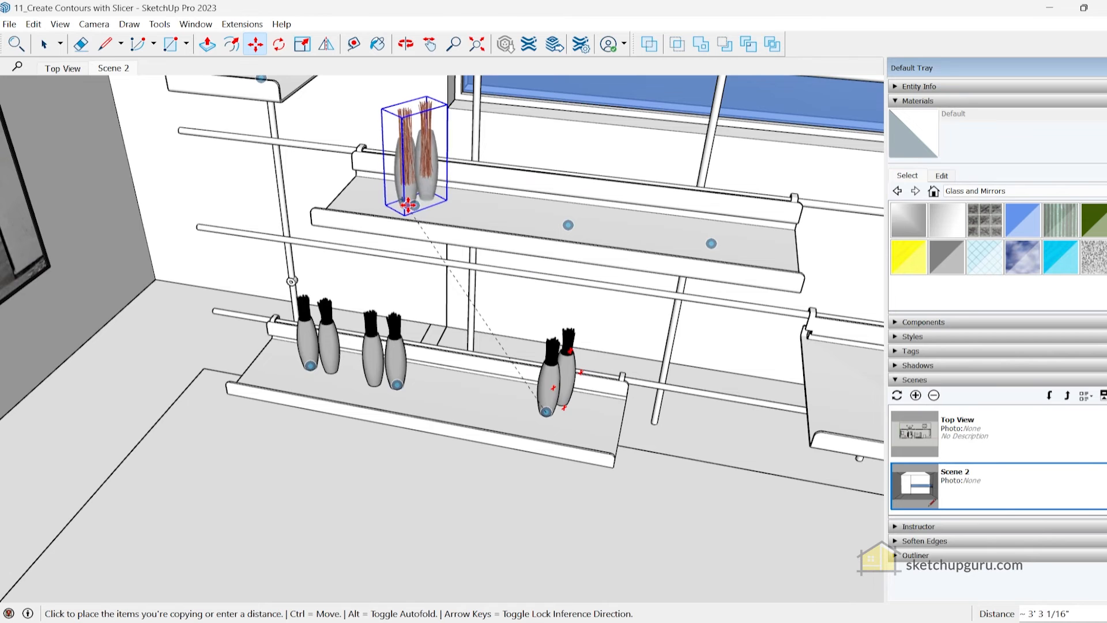
pyautogui.moveTo(417, 206); pyautogui.dragTo(414, 378, button='middle')
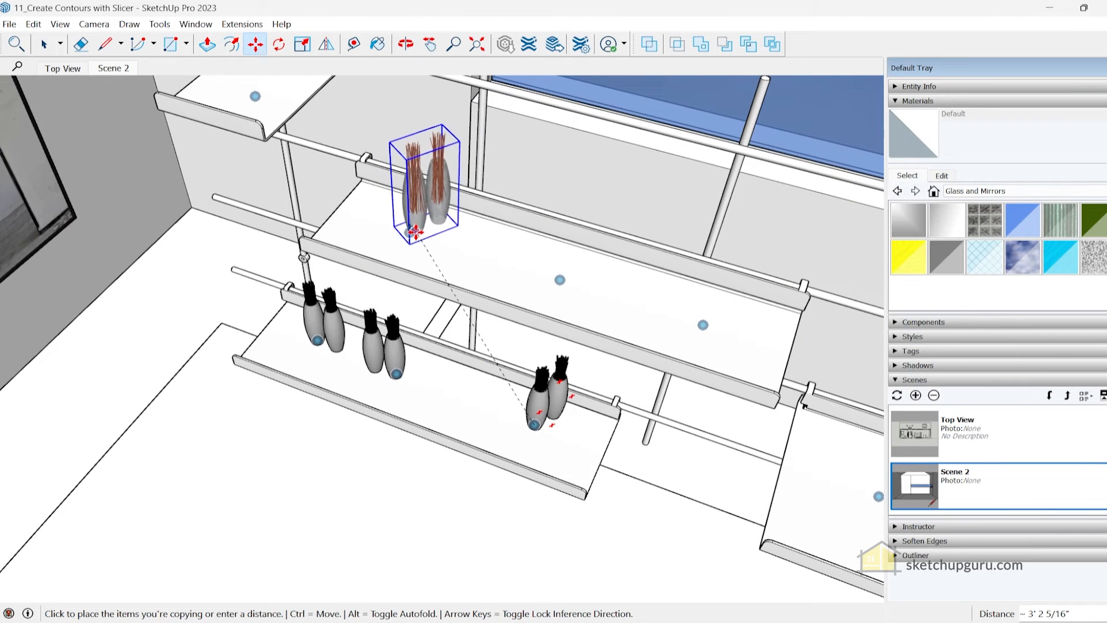
pyautogui.press('Escape')
pyautogui.press('space')
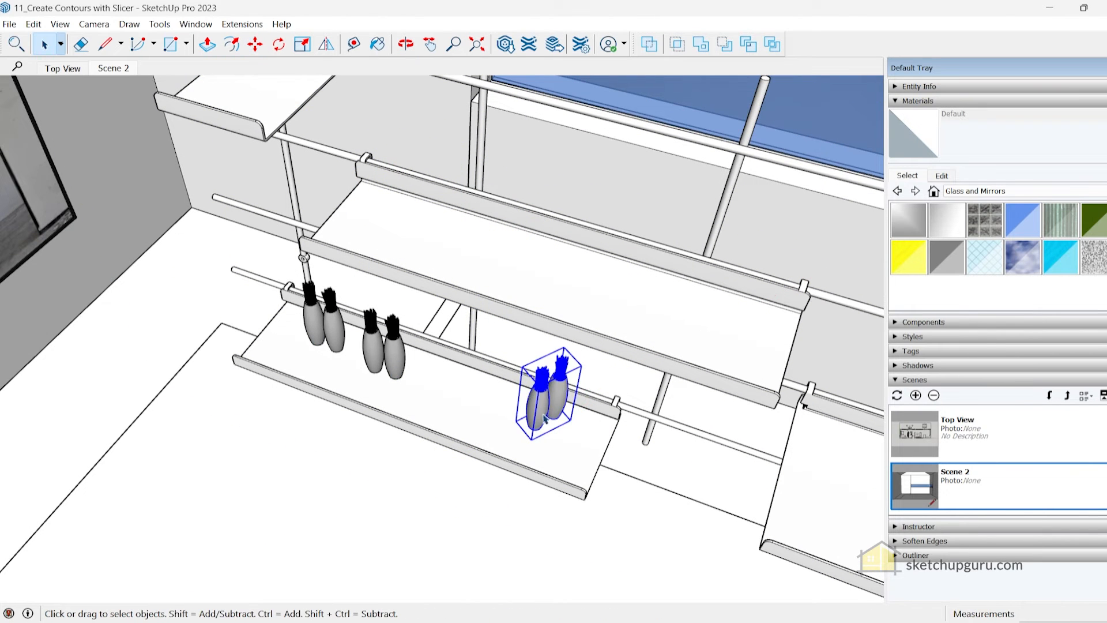
# Copy the vases from the third snap of the lowest shelf by a base snap onto the first snap of the long shelf above
pyautogui.press('m')
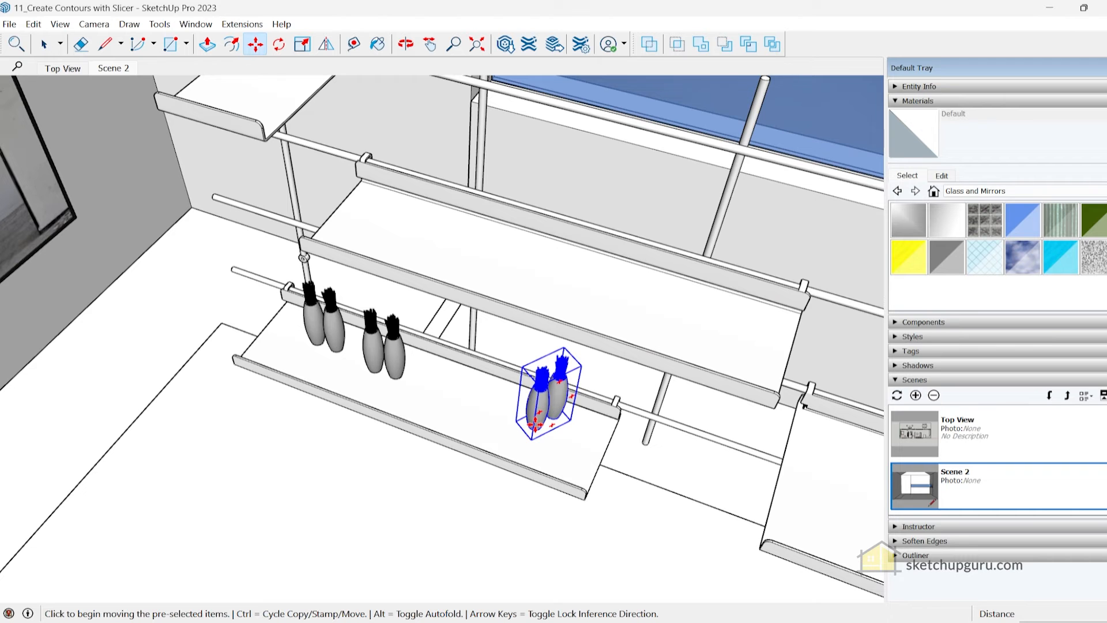
pyautogui.scroll(4, 546, 424)
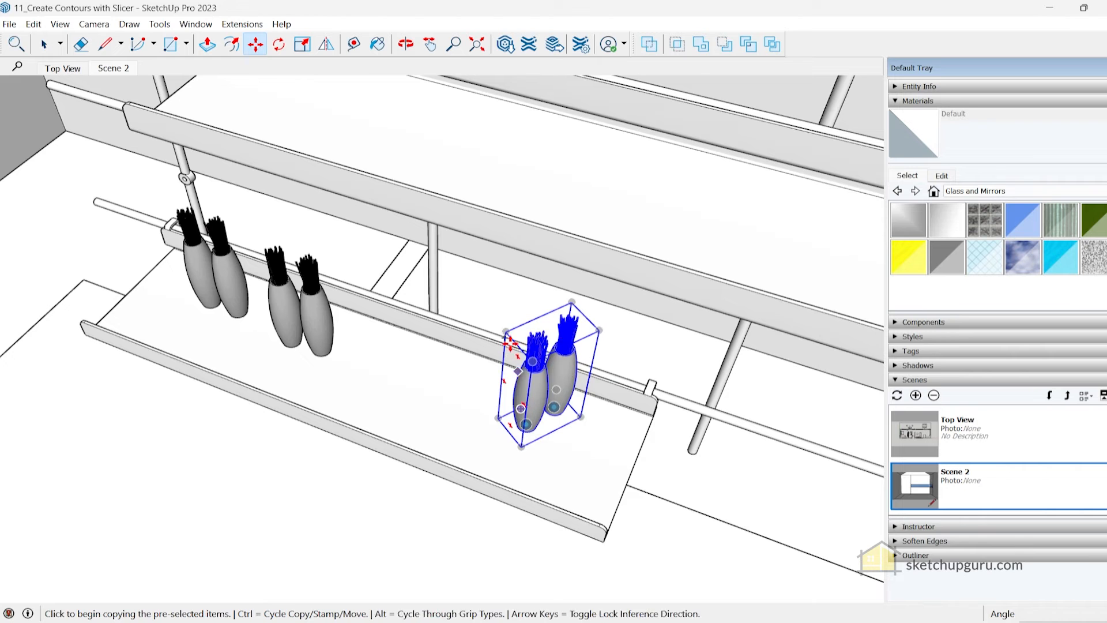
pyautogui.scroll(2, 537, 386)
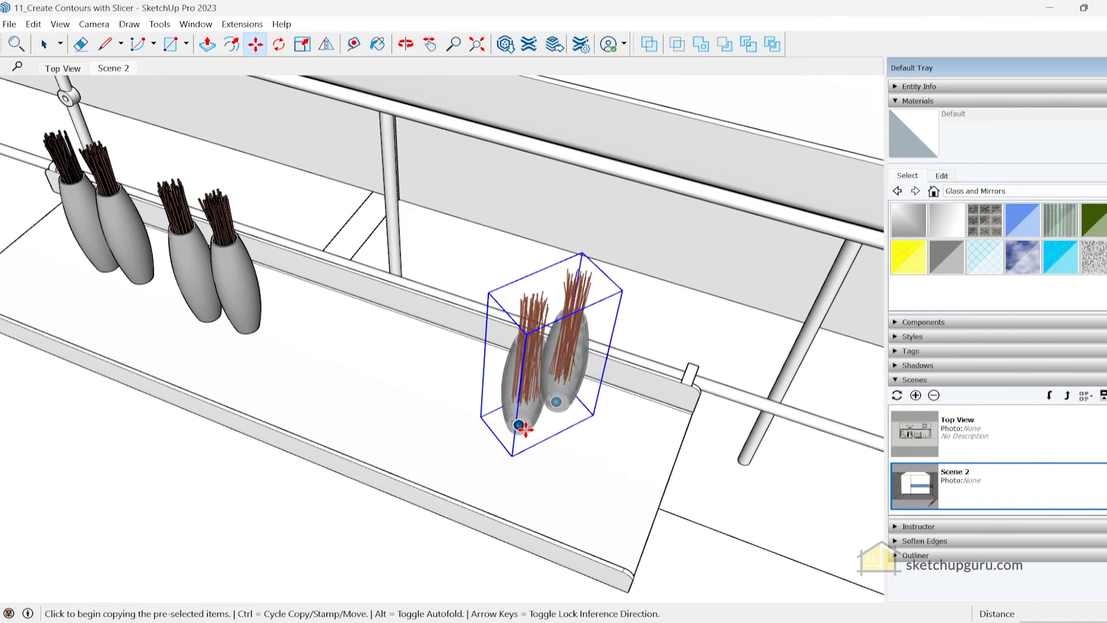
pyautogui.click(522, 427)
pyautogui.scroll(-4, 532, 382)
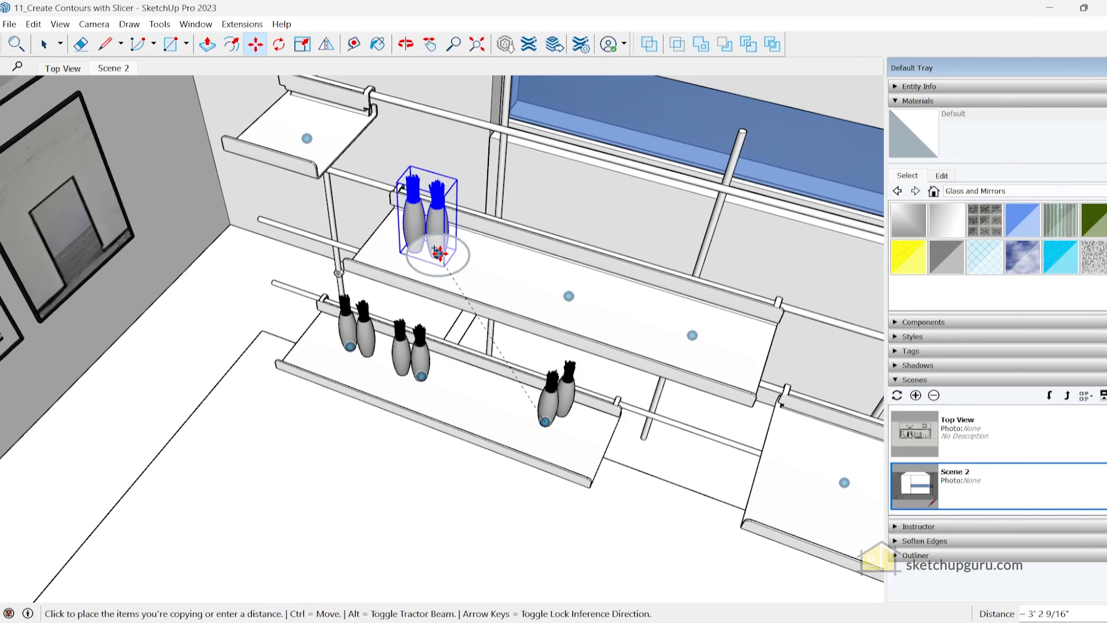
pyautogui.click(439, 253)
pyautogui.moveTo(432, 240); pyautogui.dragTo(421, 277, button='middle')
pyautogui.scroll(5, 444, 277)
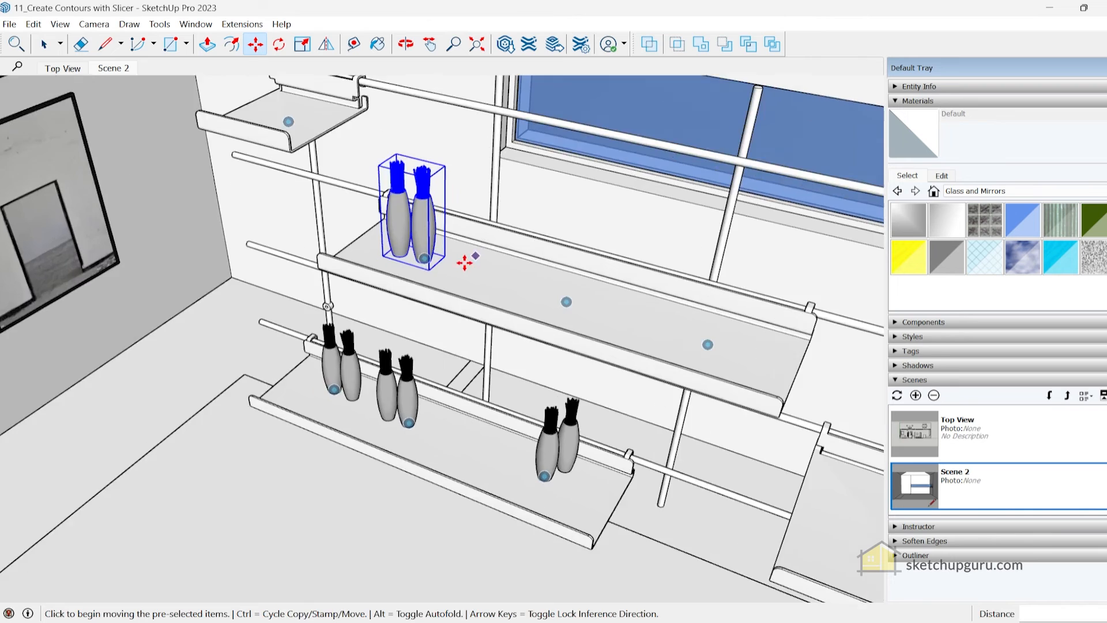
# Open the newly copied vases for editing, examine the snaps on the undersides of both vases, and leave the editing context
pyautogui.press('space')
pyautogui.scroll(-4, 444, 289)
pyautogui.click(423, 217)
pyautogui.moveTo(447, 232); pyautogui.dragTo(431, 265, button='middle')
pyautogui.doubleClick(431, 262)
pyautogui.press('i')
pyautogui.moveTo(418, 311); pyautogui.dragTo(422, 268, button='middle')
pyautogui.scroll(4, 421, 271)
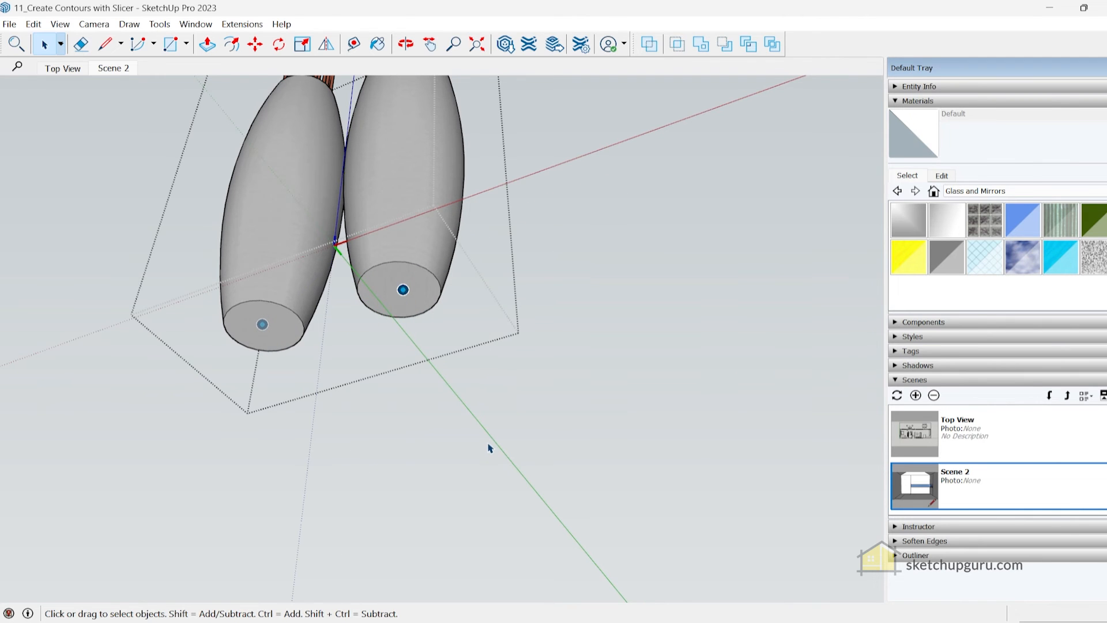
pyautogui.moveTo(419, 301); pyautogui.dragTo(409, 514, button='middle')
pyautogui.click(409, 467)
pyautogui.moveTo(404, 277); pyautogui.dragTo(365, 392, button='middle')
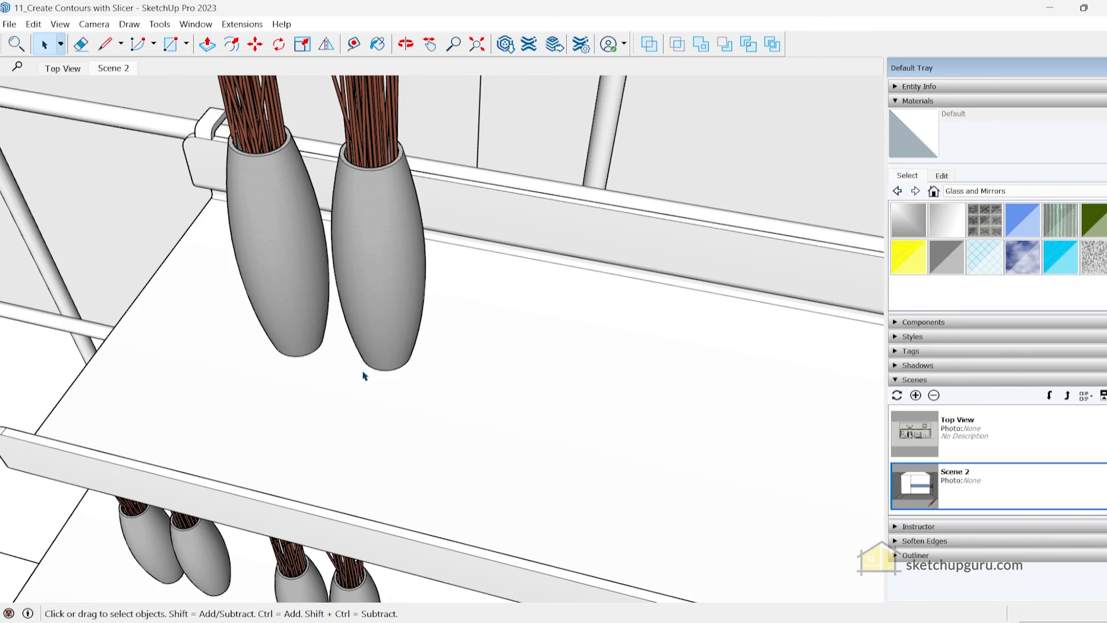
# Copy the vases by the other vase's base snap onto the second snap of the long middle shelf
pyautogui.scroll(-3, 327, 242)
pyautogui.scroll(-3, 327, 239)
pyautogui.scroll(2, 357, 268)
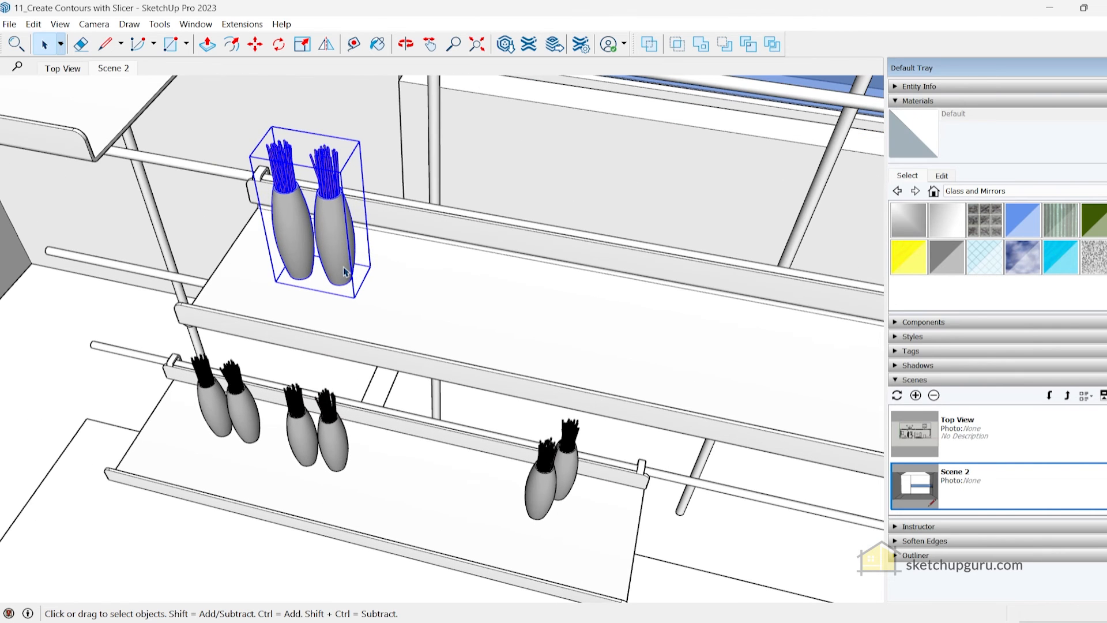
pyautogui.press('m')
pyautogui.press('ctrl')
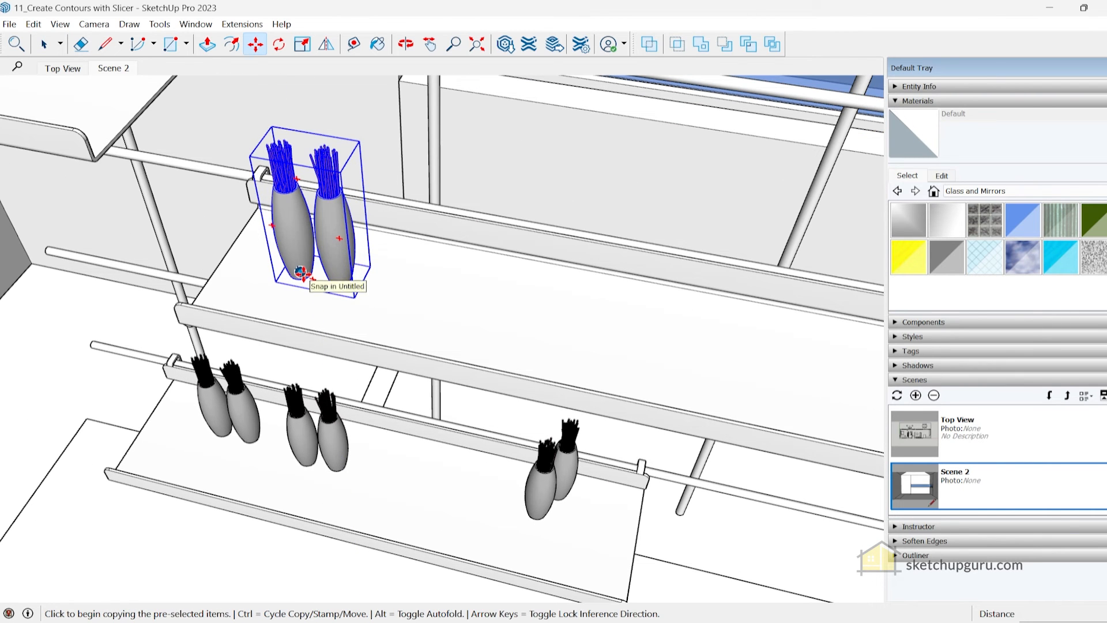
pyautogui.click(301, 272)
pyautogui.scroll(-3, 358, 248)
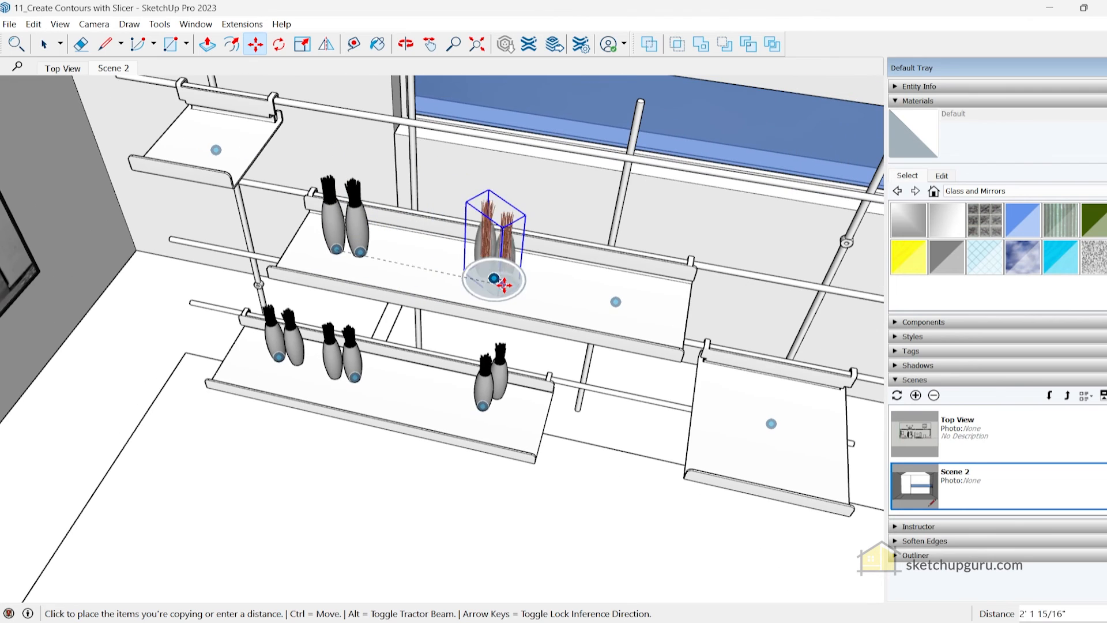
pyautogui.click(494, 278)
# Copy the vases from the second snap onto the third snap of the long middle shelf
pyautogui.press('ctrl')
pyautogui.click(494, 277)
pyautogui.click(615, 301)
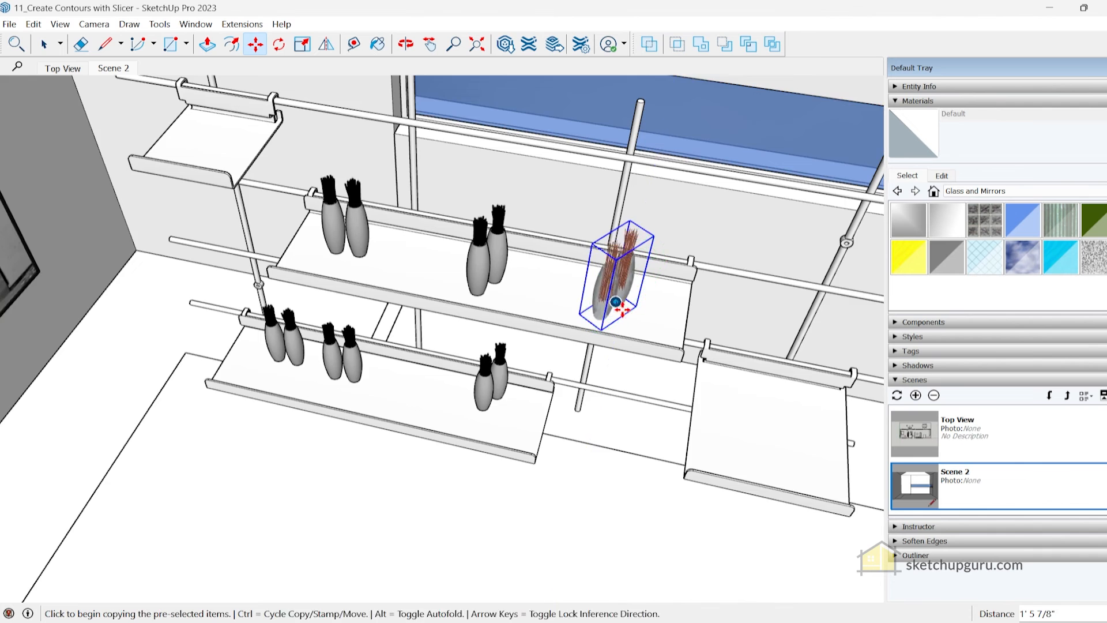
# Copy the first vases on the long middle shelf by a base snap onto the snaps of the two short shelves
pyautogui.scroll(5, 615, 288)
pyautogui.click(300, 226)
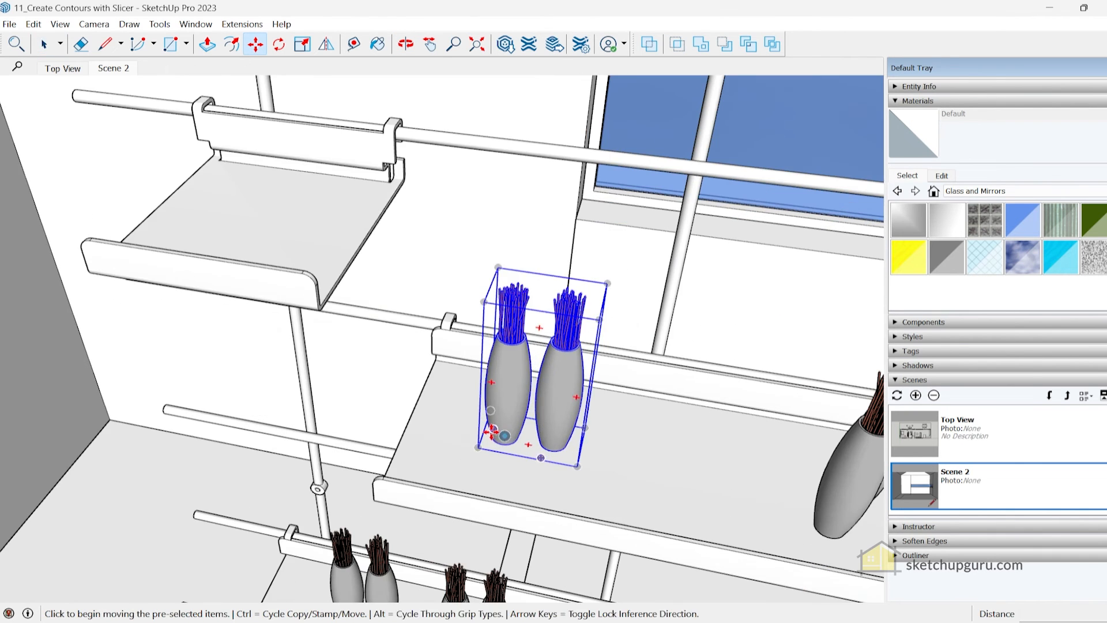
pyautogui.press('ctrl')
pyautogui.click(501, 436)
pyautogui.click(312, 234)
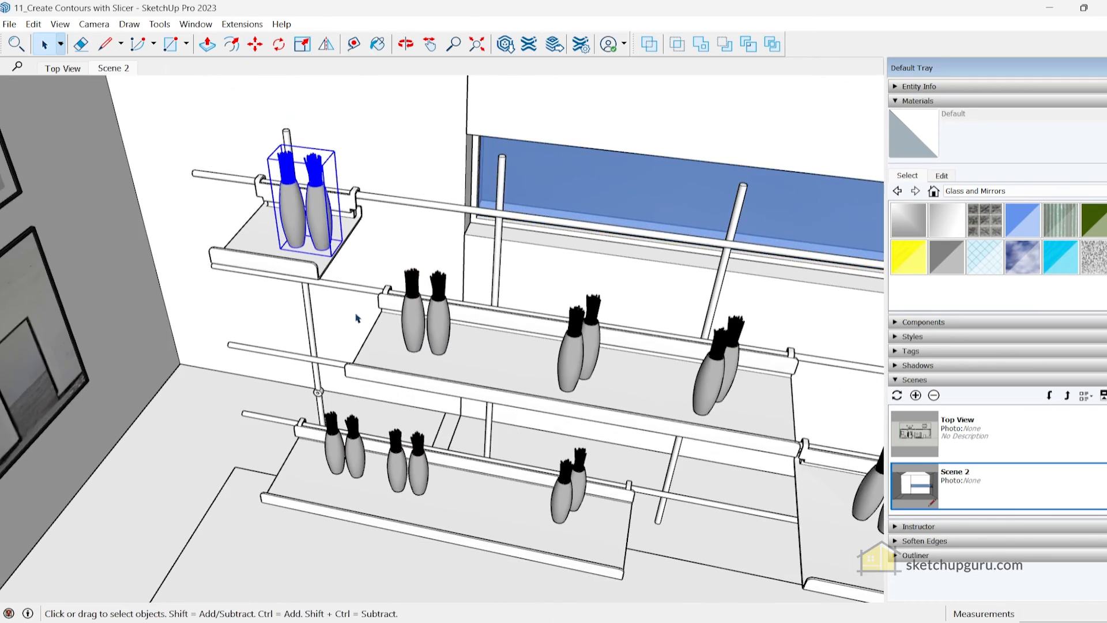
# Return to Scene 2 and review the vases placed on all the shelves
pyautogui.moveTo(356, 318); pyautogui.dragTo(465, 245, button='middle')
pyautogui.moveTo(542, 330)
pyautogui.mouseDown(button='middle')
pyautogui.moveTo(468, 322)
pyautogui.moveTo(457, 307)
pyautogui.moveTo(553, 312)
pyautogui.mouseUp(button='middle')
pyautogui.scroll(-3, 454, 304)
pyautogui.click(120, 70)
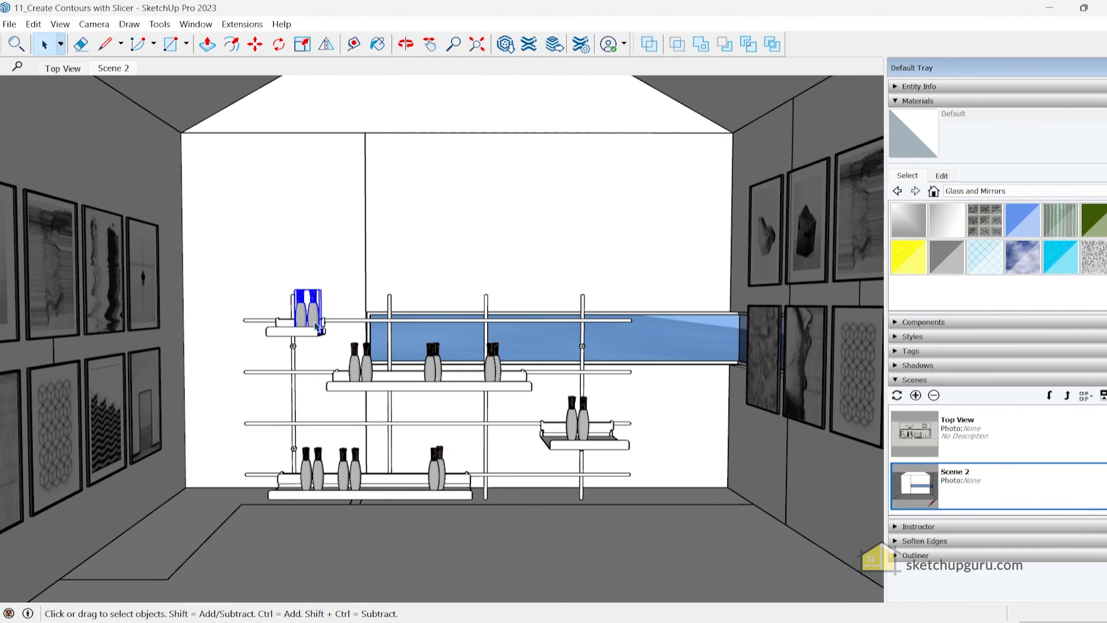
pyautogui.moveTo(312, 332); pyautogui.dragTo(383, 309, button='middle')
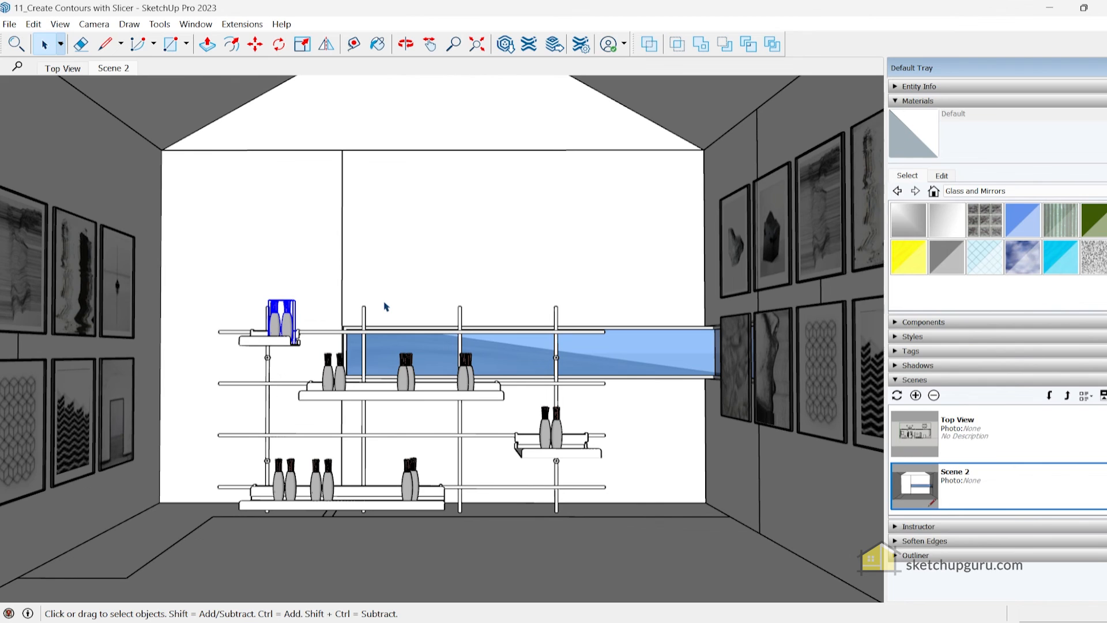